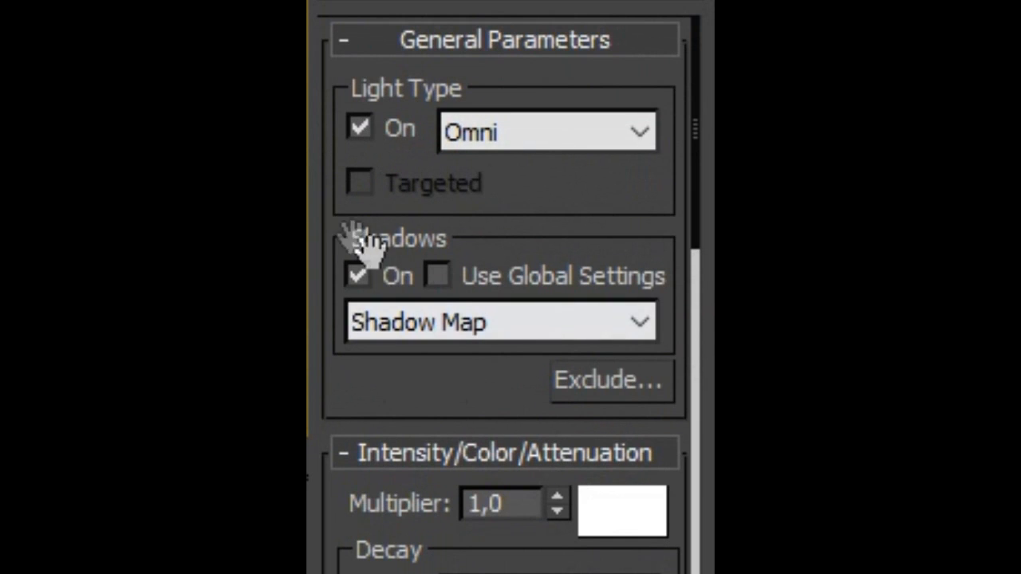
- Keep the first omni light's shadows on and set its intensity multiplier to 1.0
{"action": "left_click", "coordinate": [408, 287]}
{"action": "left_click", "coordinate": [409, 290]}
{"action": "left_click_drag", "start_coordinate": [399, 406], "coordinate": [463, 109]}
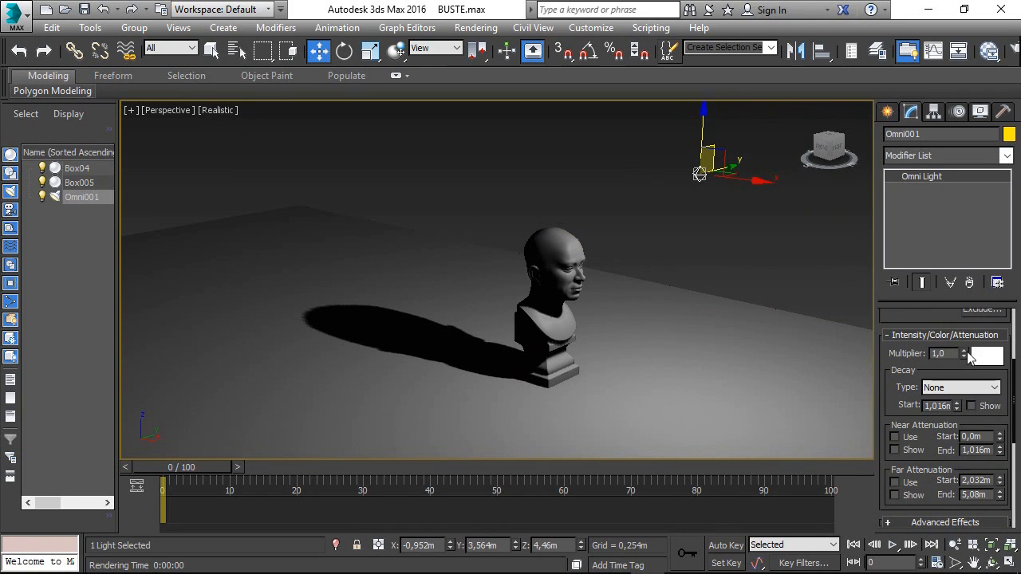
{"action": "left_click_drag", "start_coordinate": [965, 356], "coordinate": [870, 361]}
{"action": "type", "text": "1"}
{"action": "key", "text": "Return"}
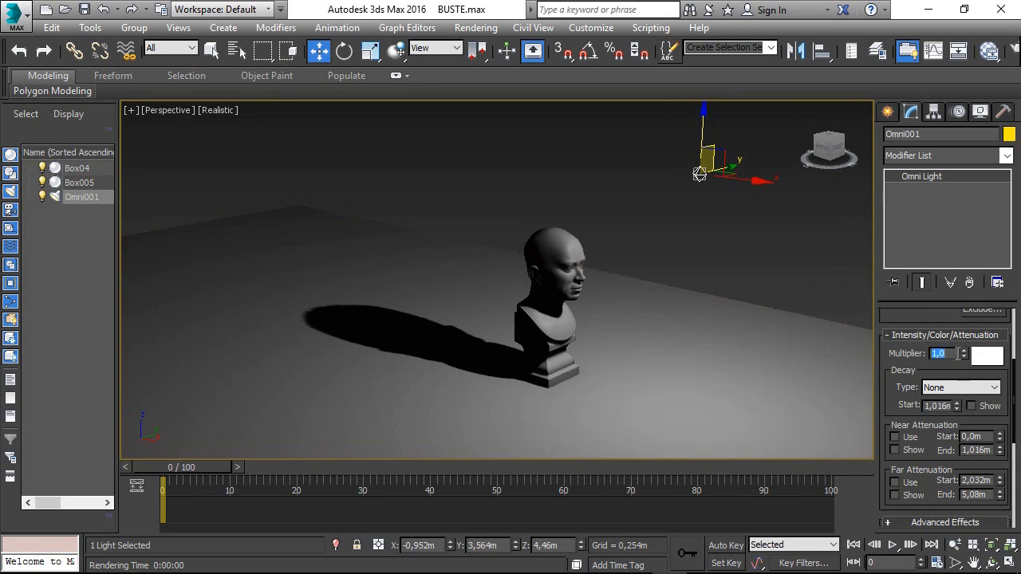
- Keep the first omni light's colour white (RGB 255) and its object shadow density at 1.0
{"action": "left_click", "coordinate": [990, 358]}
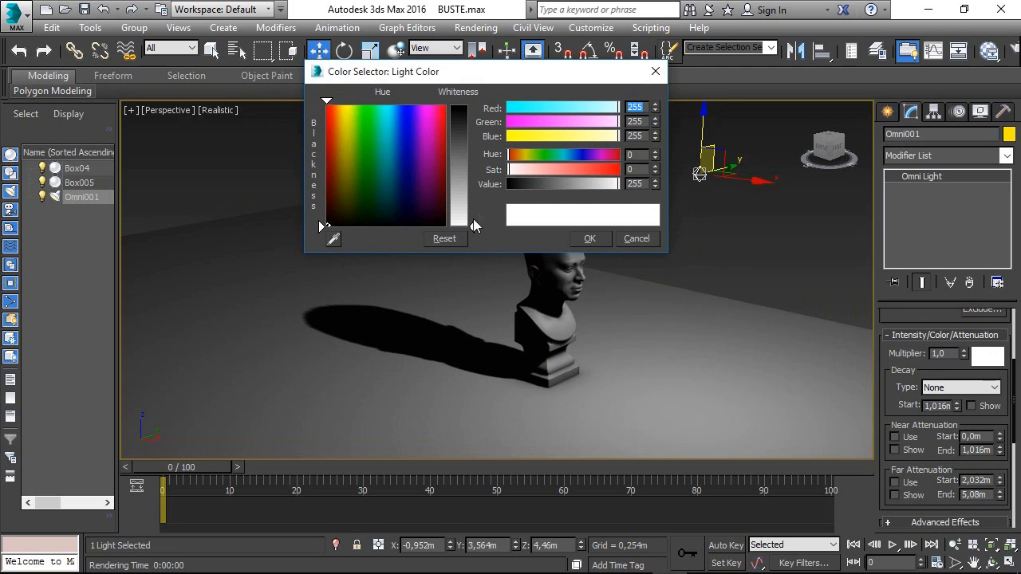
{"action": "mouse_move", "coordinate": [473, 227]}
{"action": "left_mouse_down"}
{"action": "mouse_move", "coordinate": [471, 126]}
{"action": "mouse_move", "coordinate": [471, 214]}
{"action": "mouse_move", "coordinate": [457, 233]}
{"action": "left_mouse_up"}
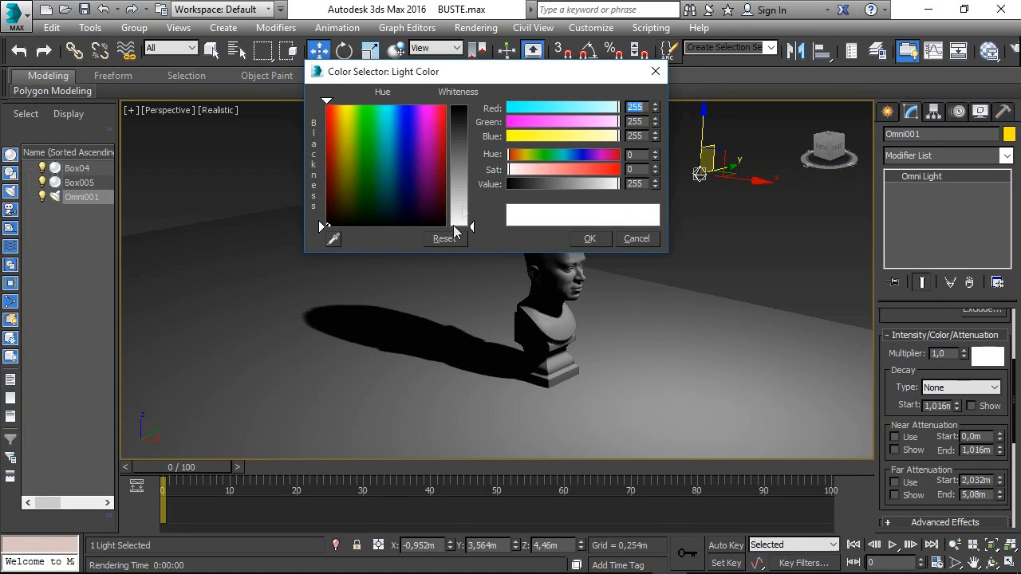
{"action": "left_click", "coordinate": [590, 237]}
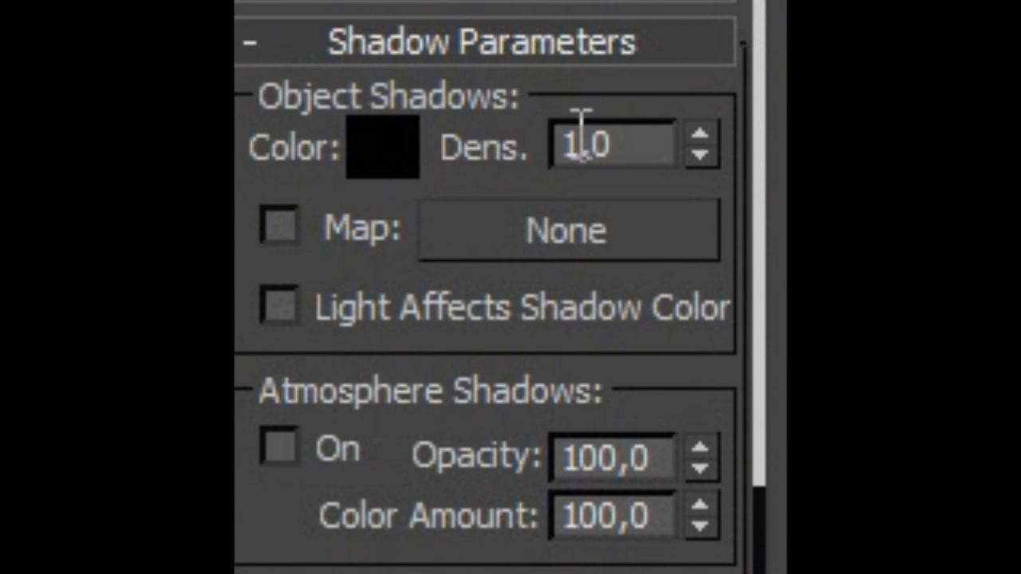
{"action": "left_click_drag", "start_coordinate": [706, 145], "coordinate": [672, 323]}
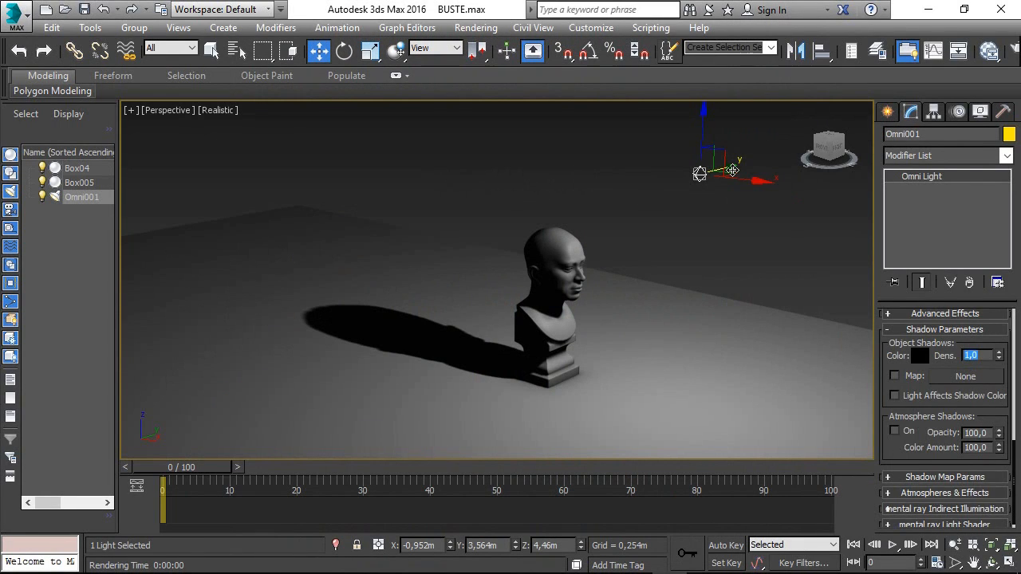
- Clone the omni light as one independent copy, shifted along the Y axis to about 5.89 m
{"action": "mouse_move", "coordinate": [733, 170]}
{"action": "left_mouse_down"}
{"action": "mouse_move", "coordinate": [638, 192]}
{"action": "mouse_move", "coordinate": [804, 141]}
{"action": "mouse_move", "coordinate": [798, 154]}
{"action": "left_mouse_up"}
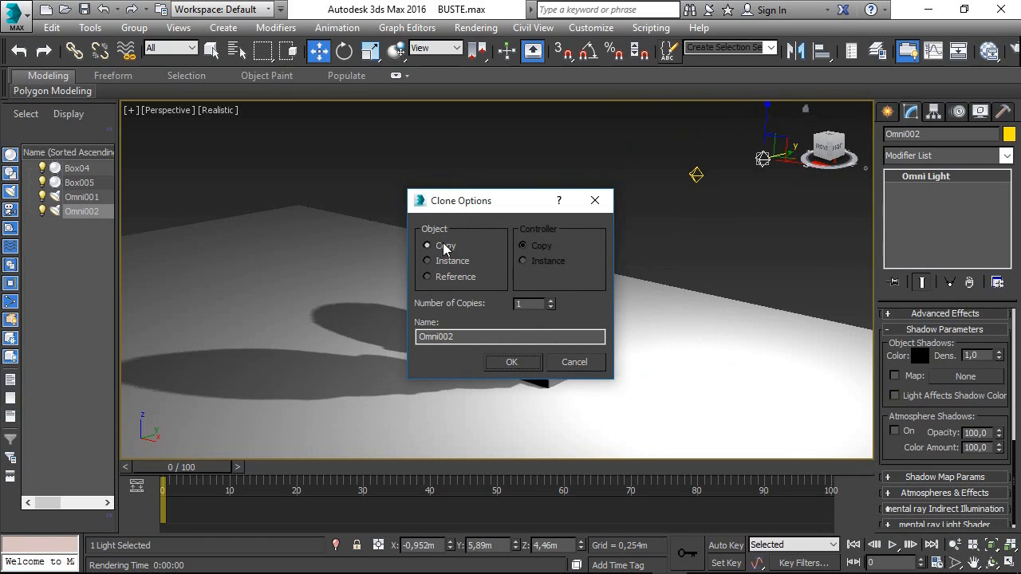
{"action": "left_click", "coordinate": [512, 361]}
- Set the copied omni light's colour to black, with RGB at 0
{"action": "left_click_drag", "start_coordinate": [908, 545], "coordinate": [909, 524]}
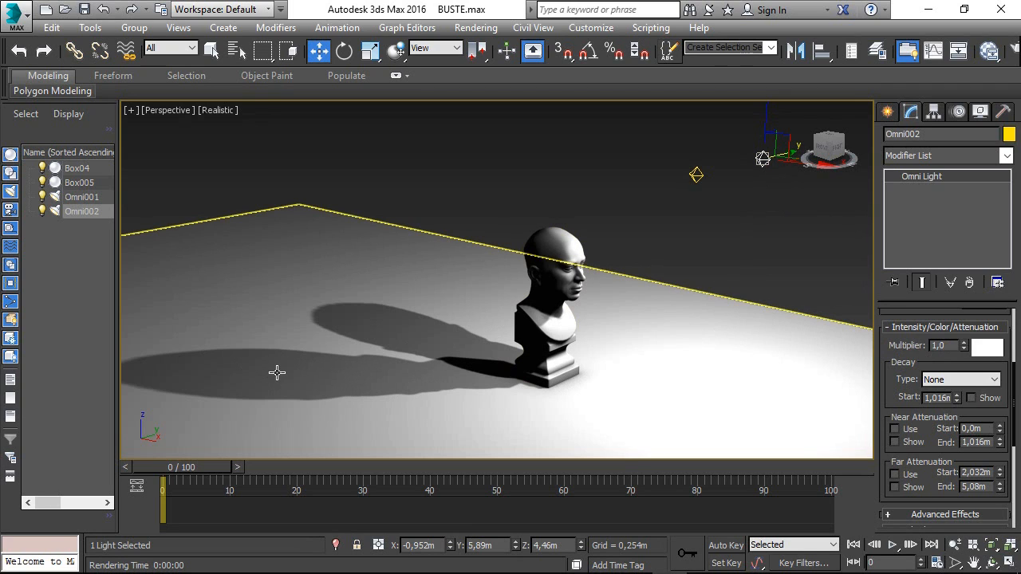
{"action": "left_click", "coordinate": [987, 348]}
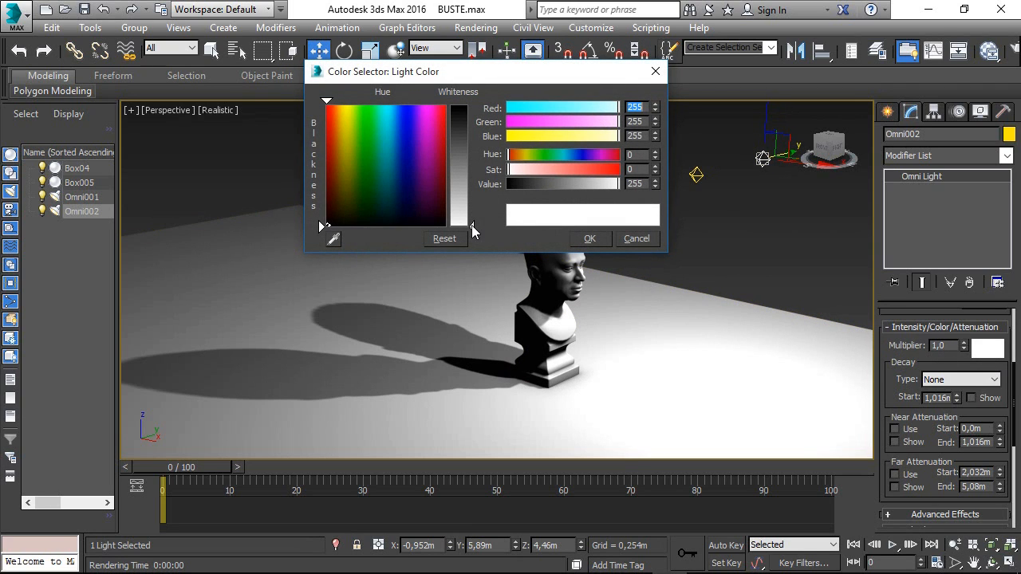
{"action": "left_click_drag", "start_coordinate": [472, 225], "coordinate": [471, 105]}
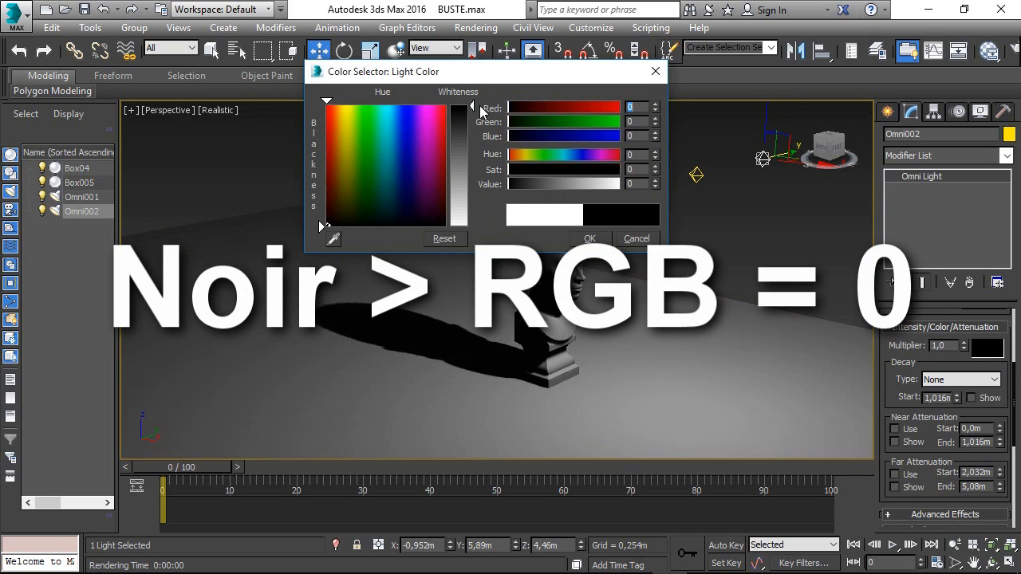
{"action": "left_click", "coordinate": [590, 239]}
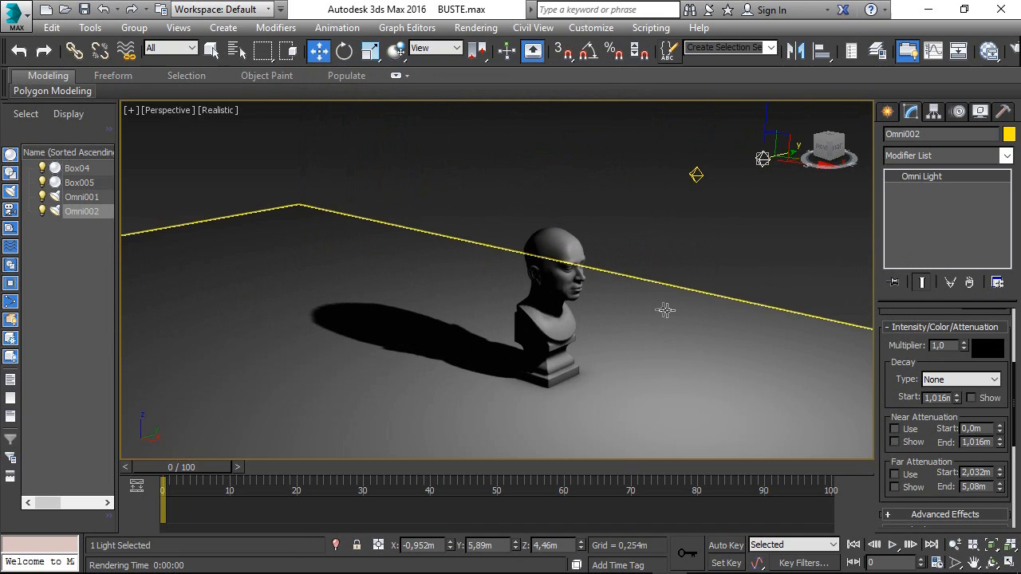
- Set the copied omni light's object shadow colour to white, with RGB at 255
{"action": "left_click_drag", "start_coordinate": [887, 403], "coordinate": [892, 215]}
{"action": "left_click", "coordinate": [919, 356]}
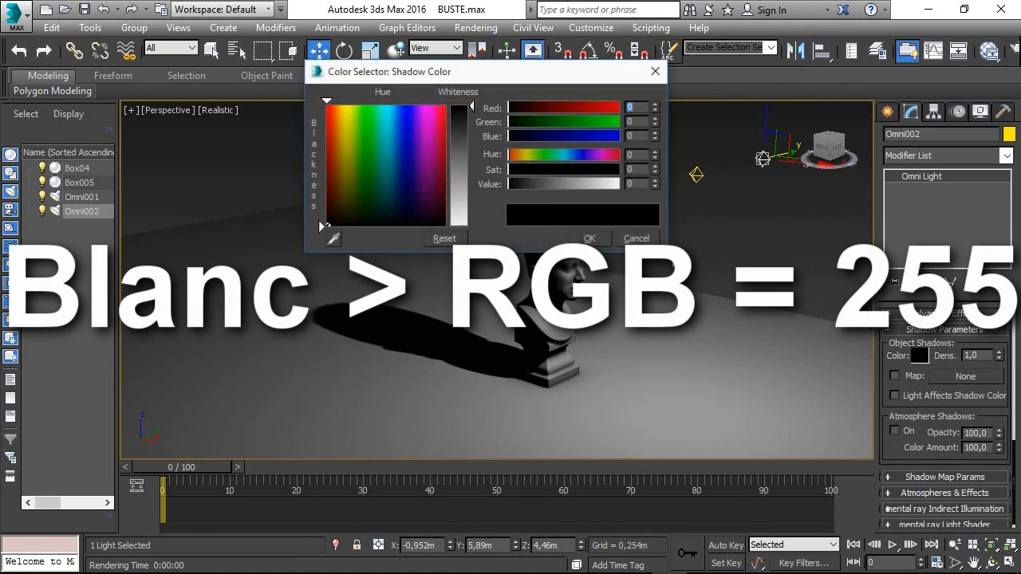
{"action": "left_click_drag", "start_coordinate": [460, 196], "coordinate": [463, 232]}
{"action": "left_click", "coordinate": [596, 237]}
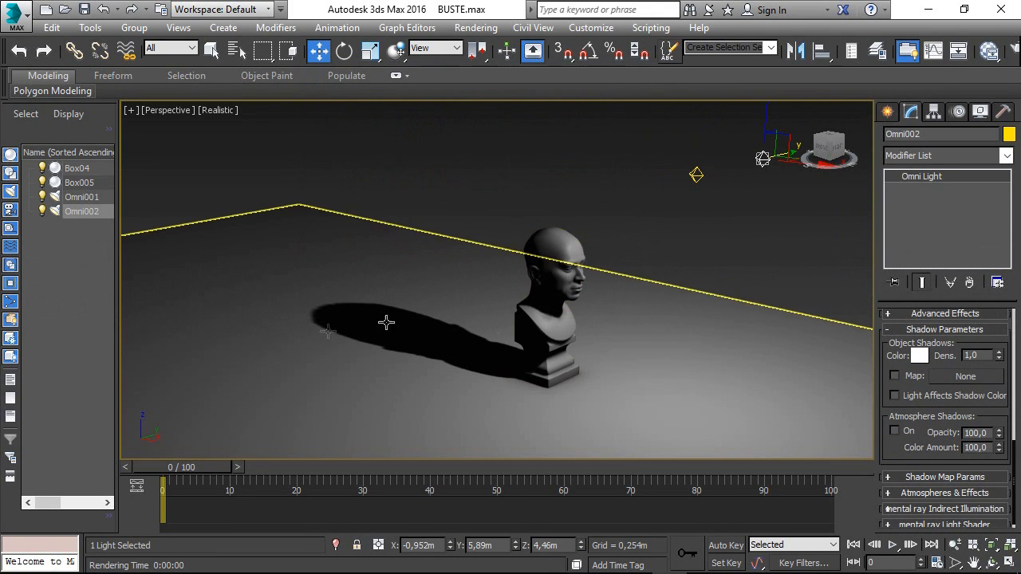
- Set the copied light's object shadow density to -1.0 and render the perspective view
{"action": "key", "text": "shift+q"}
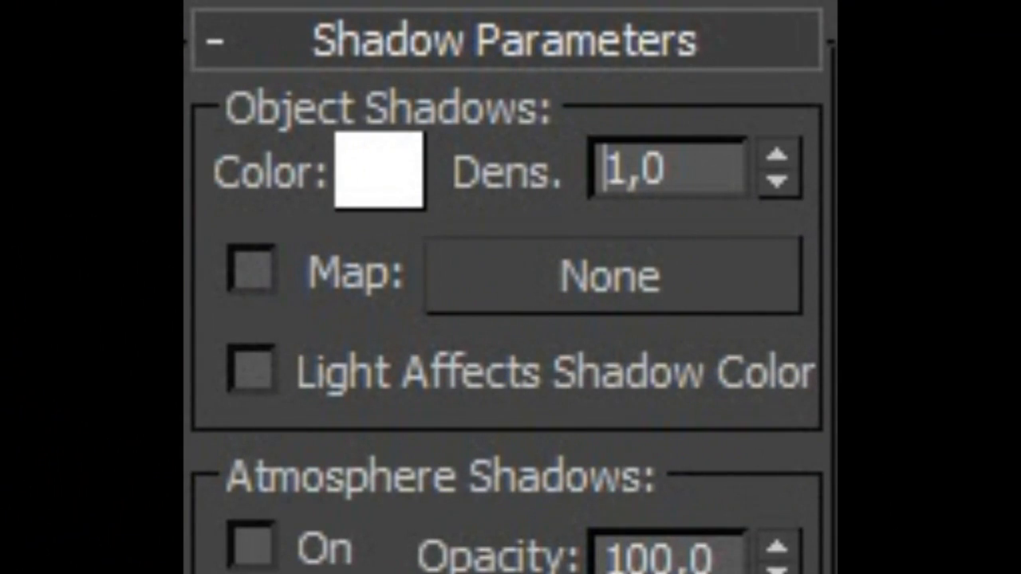
{"action": "type", "text": "-"}
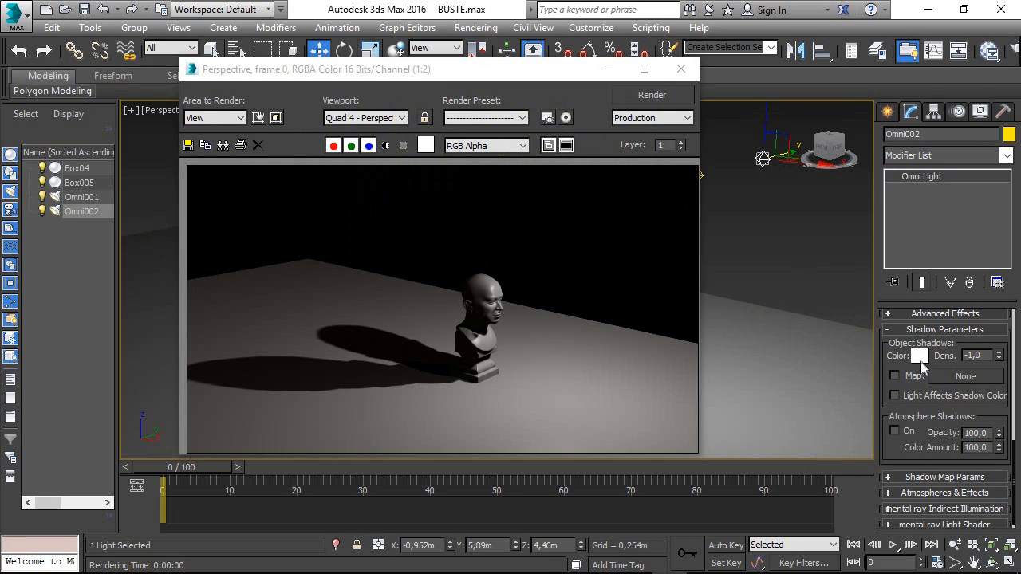
- Lower the value of the copied light's shadow colour to 240 and render the perspective view again
{"action": "left_click", "coordinate": [920, 356]}
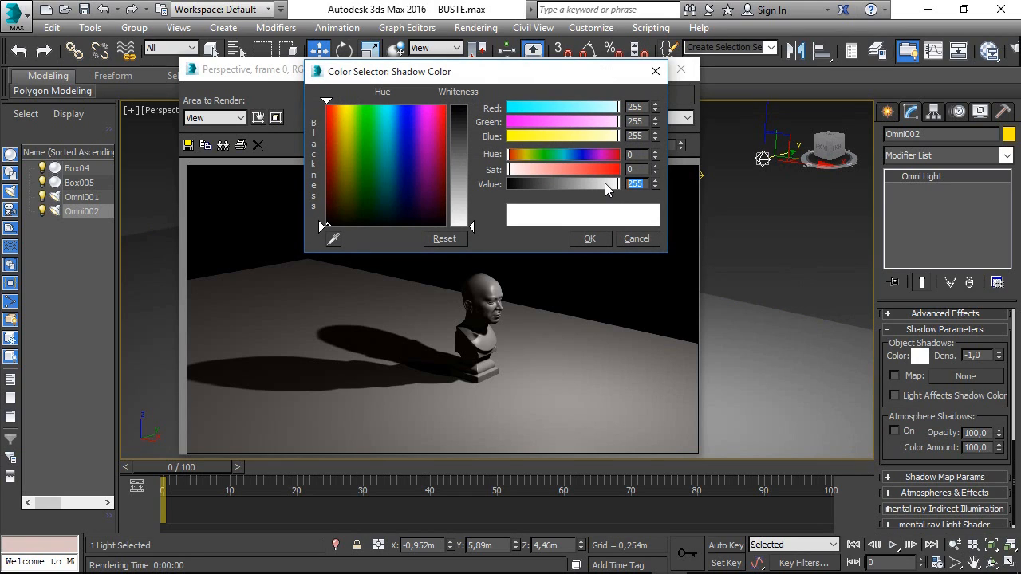
{"action": "key", "text": "Return"}
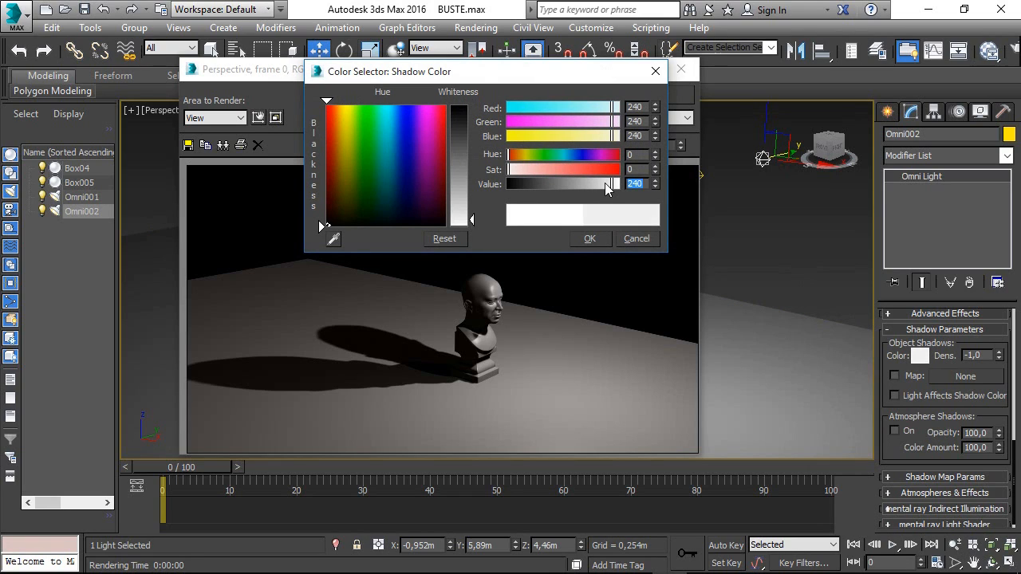
{"action": "left_click", "coordinate": [590, 238]}
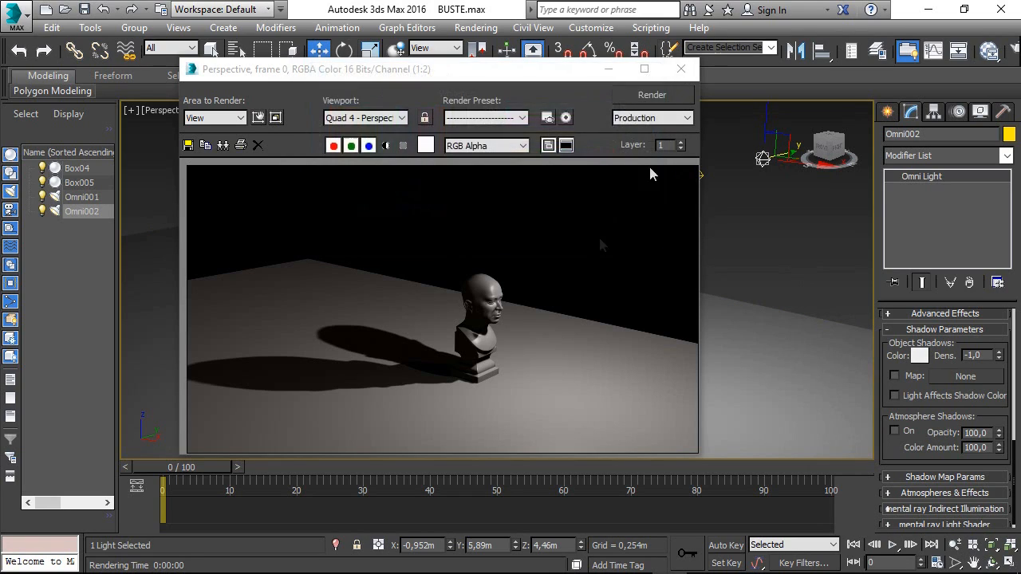
{"action": "left_click", "coordinate": [665, 95]}
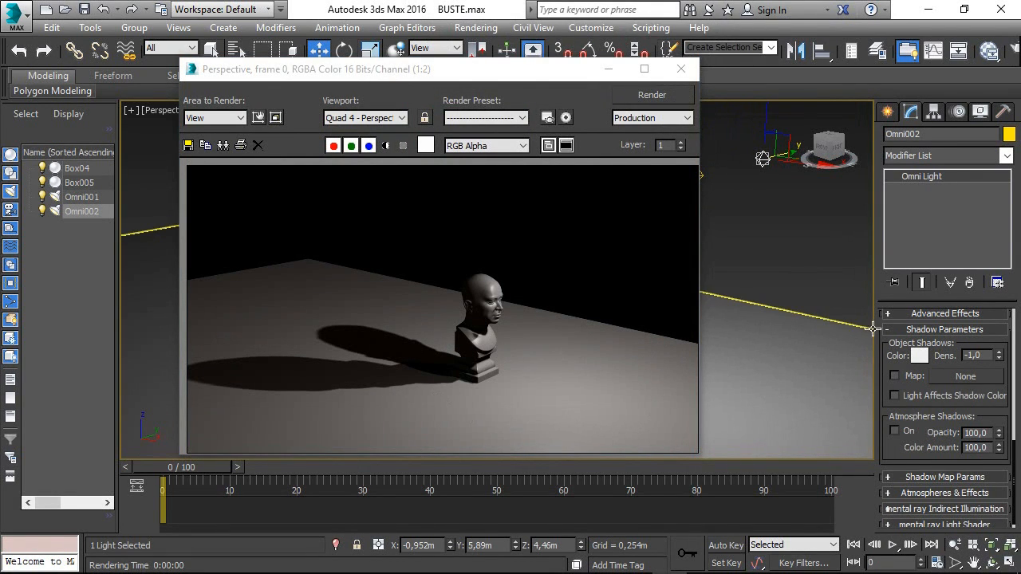
- Set the value of the copied light's colour to 10 and re-render the perspective view
{"action": "scroll", "coordinate": [902, 359], "scroll_direction": "up", "scroll_amount": 5}
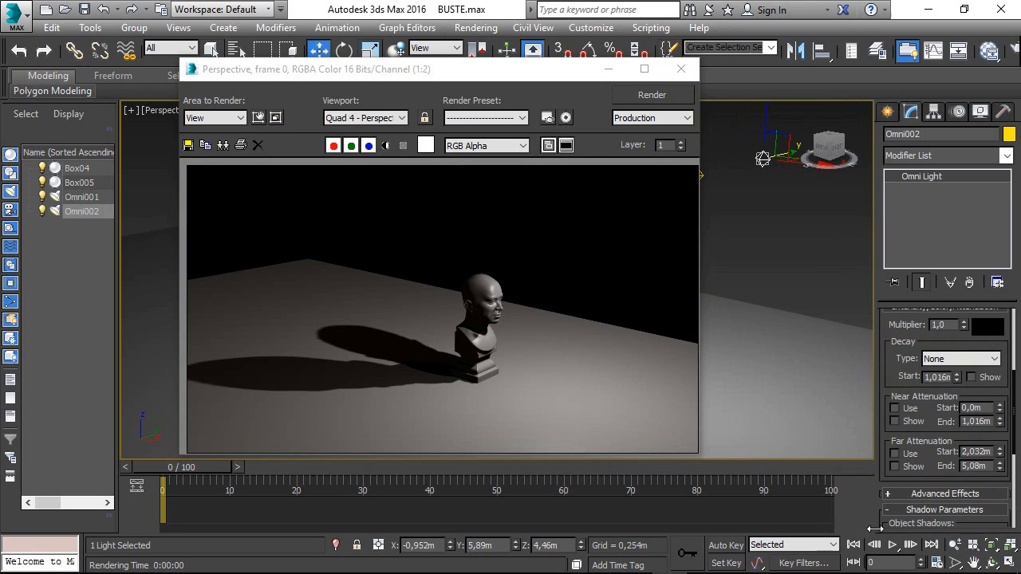
{"action": "left_click", "coordinate": [987, 327]}
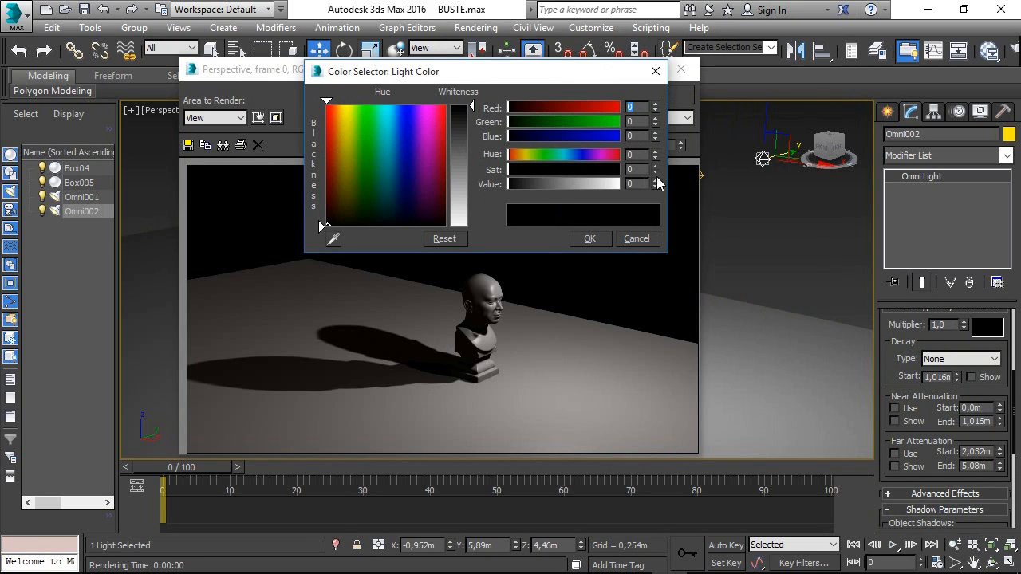
{"action": "type", "text": "10"}
{"action": "key", "text": "Return"}
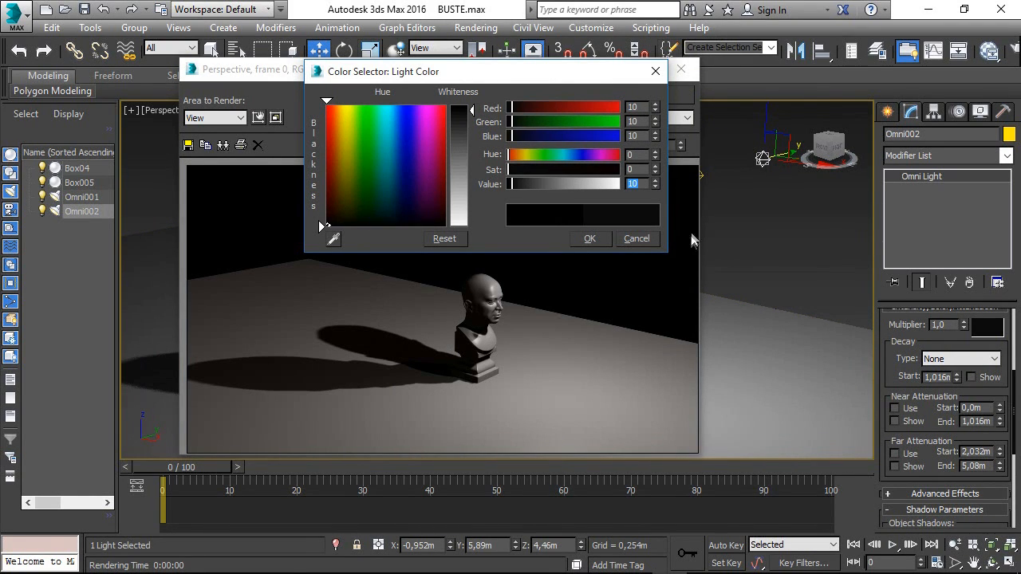
{"action": "left_click", "coordinate": [590, 238]}
{"action": "left_click", "coordinate": [651, 94]}
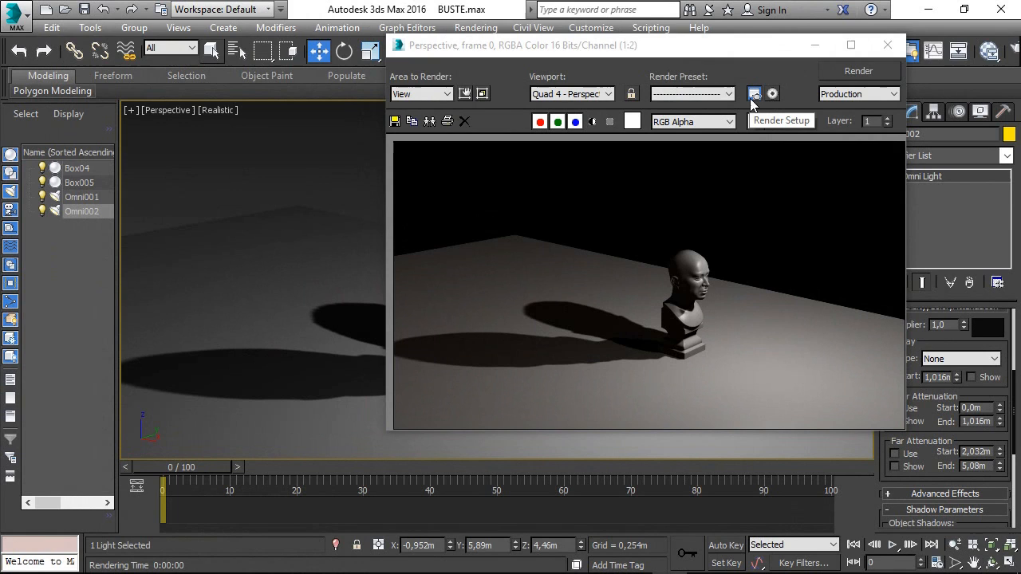
- Change the renderer to NVIDIA mental ray in the render setup and render the perspective view with it
{"action": "left_click", "coordinate": [751, 95]}
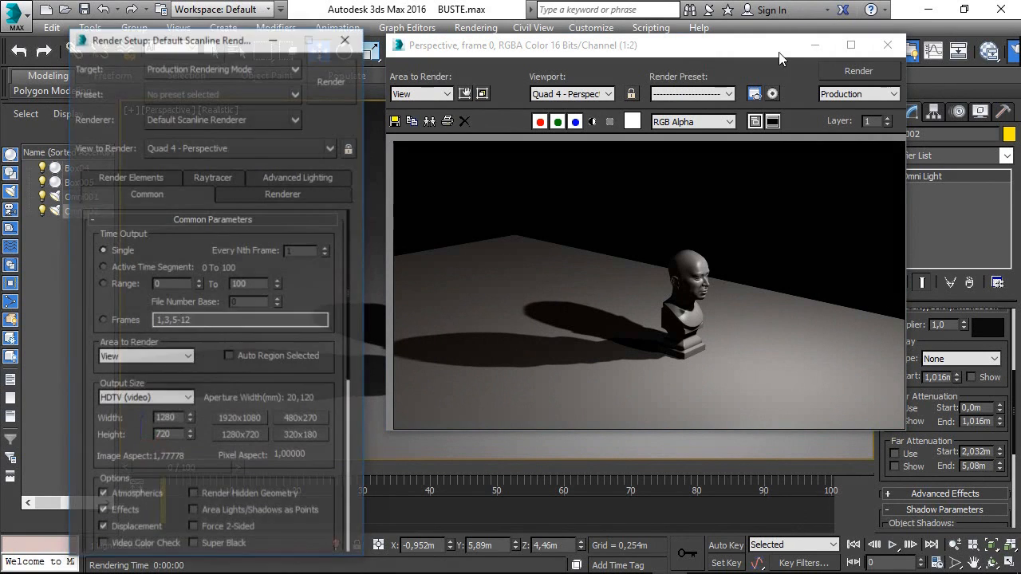
{"action": "left_click", "coordinate": [161, 120]}
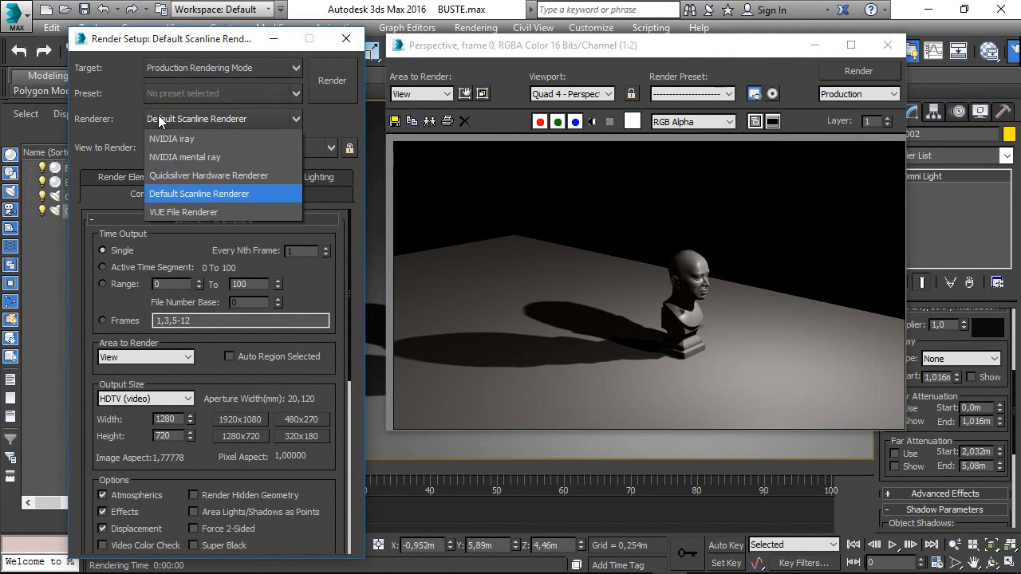
{"action": "left_click", "coordinate": [203, 158]}
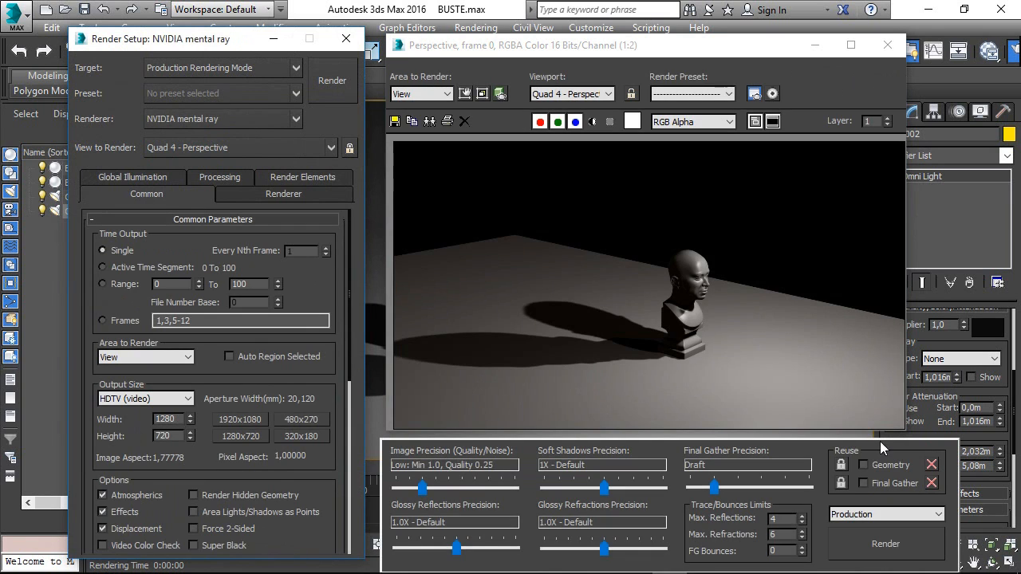
{"action": "left_click", "coordinate": [882, 544]}
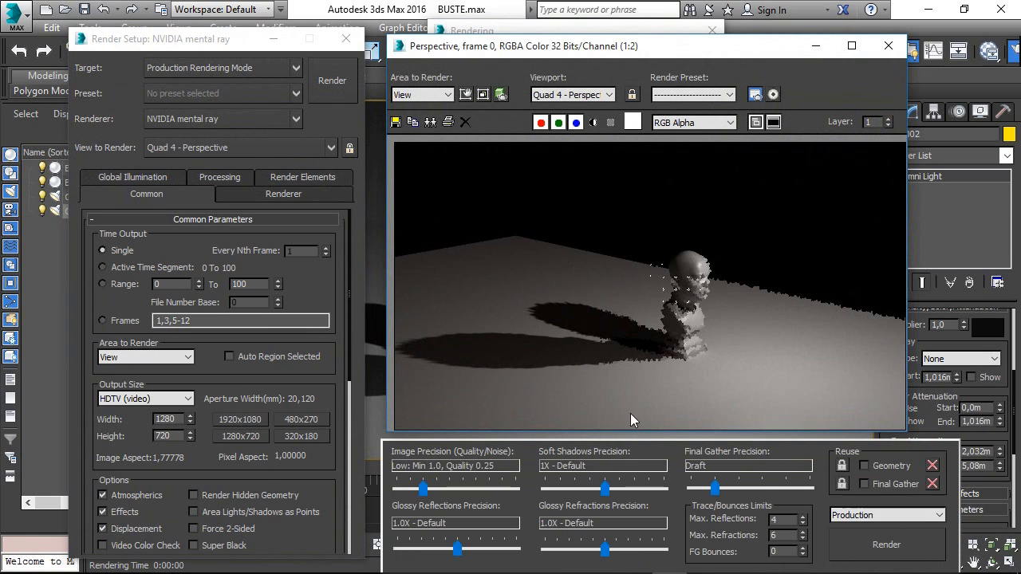
- Return the copied omni light's colour to pure black, value 0
{"action": "left_click", "coordinate": [988, 327]}
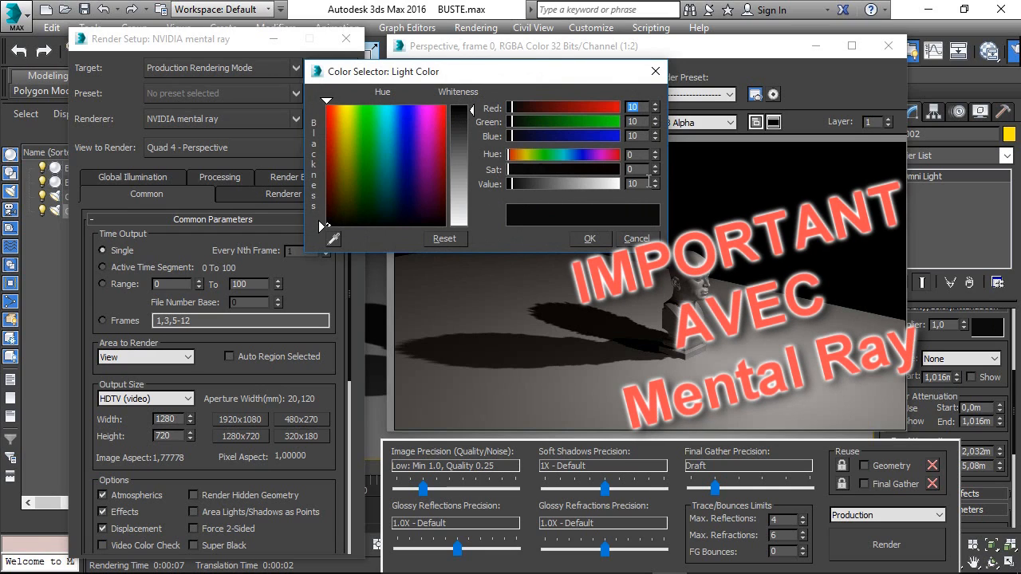
{"action": "left_click_drag", "start_coordinate": [524, 180], "coordinate": [450, 179]}
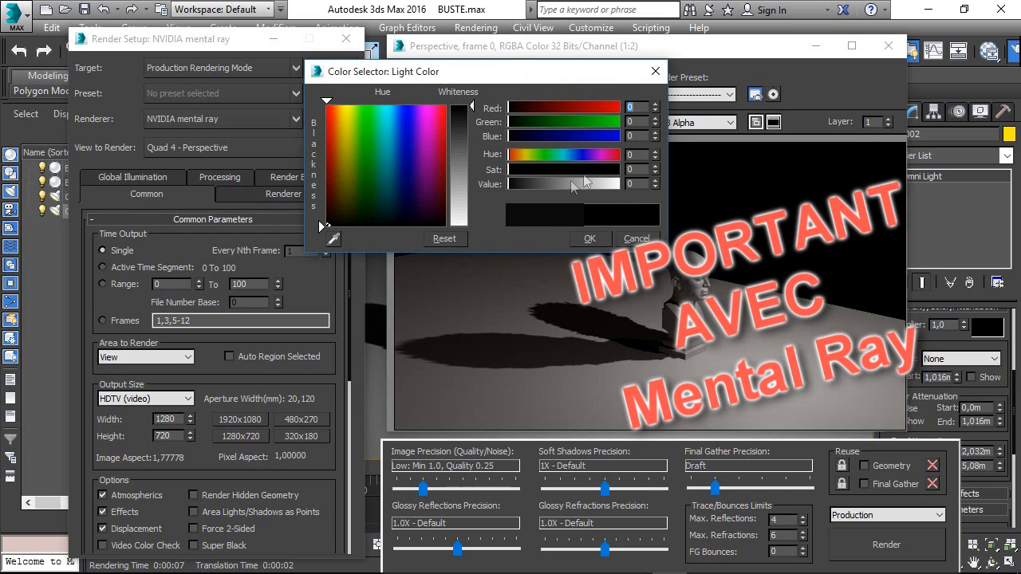
{"action": "left_click", "coordinate": [590, 238]}
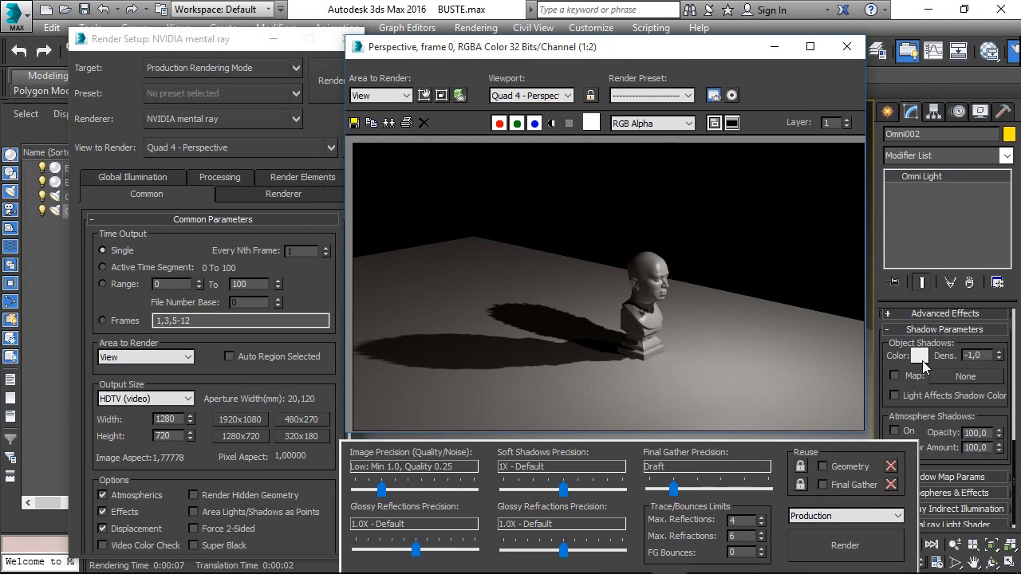
- Raise the copied light's shadow colour to pure white, value 255, and render with mental ray
{"action": "left_click", "coordinate": [921, 358]}
{"action": "left_click_drag", "start_coordinate": [617, 186], "coordinate": [673, 193]}
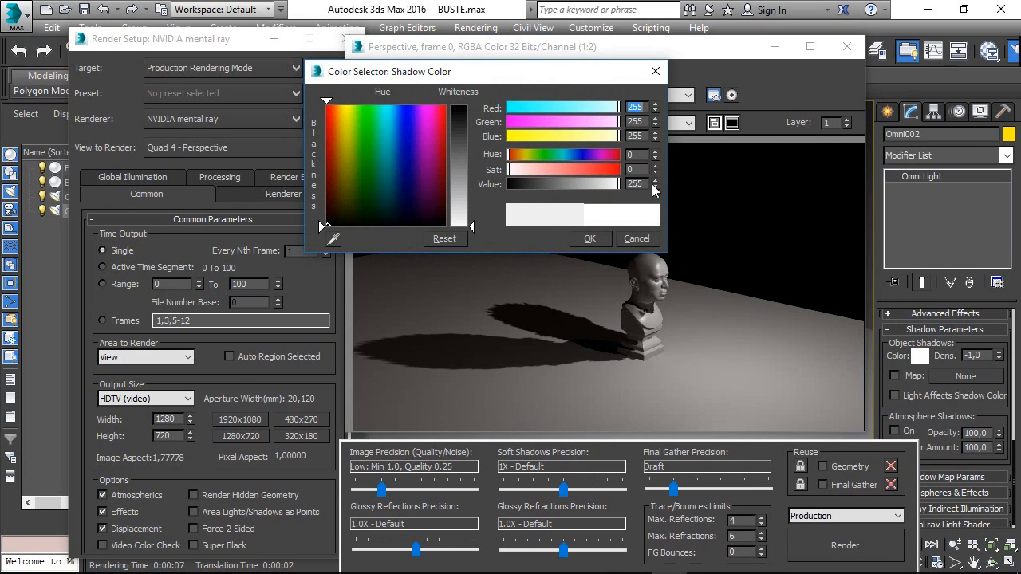
{"action": "left_click", "coordinate": [590, 239]}
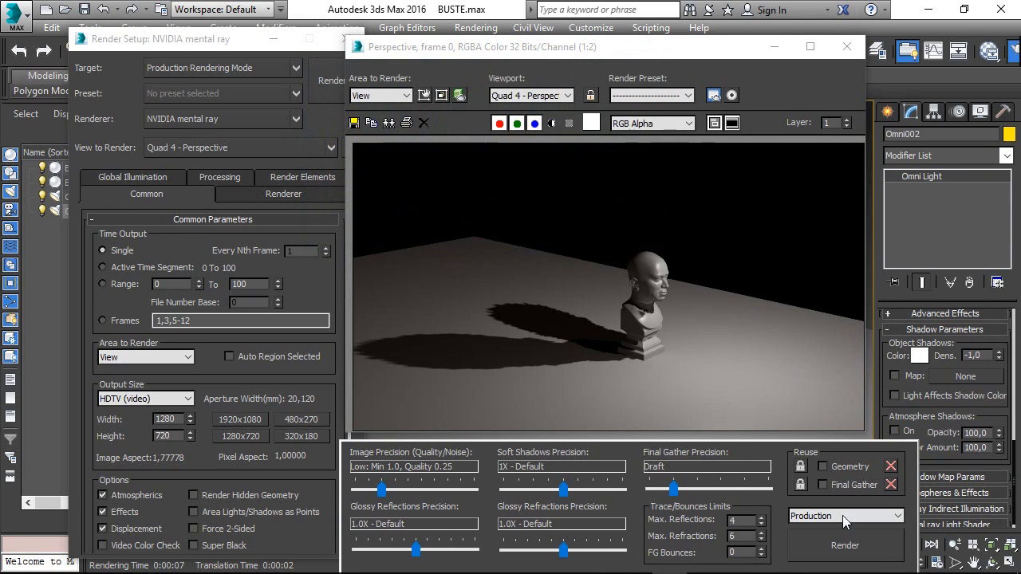
{"action": "left_click", "coordinate": [844, 545]}
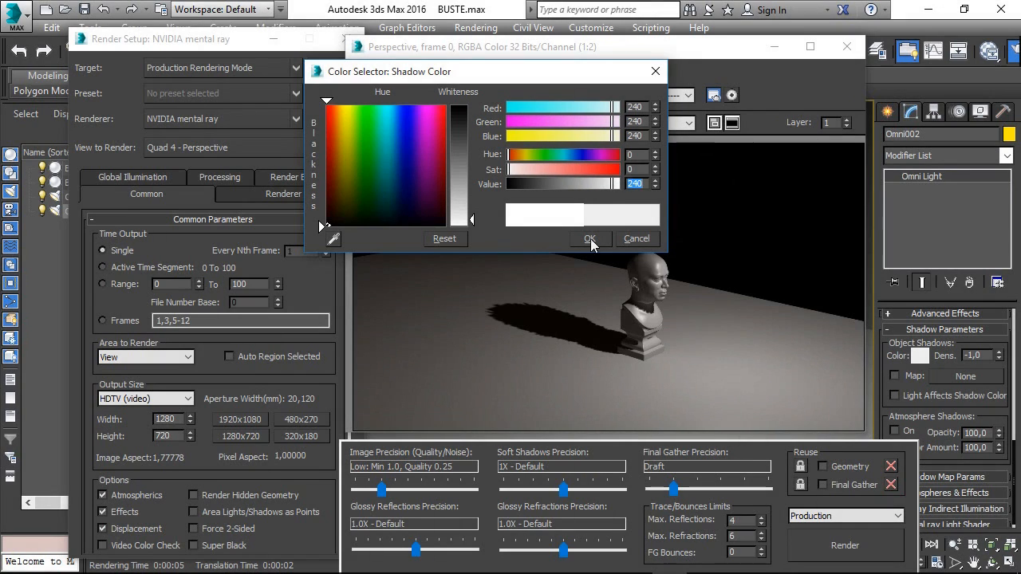
- Reduce the copied light's shadow colour to a value of 240
{"action": "left_click", "coordinate": [589, 240]}
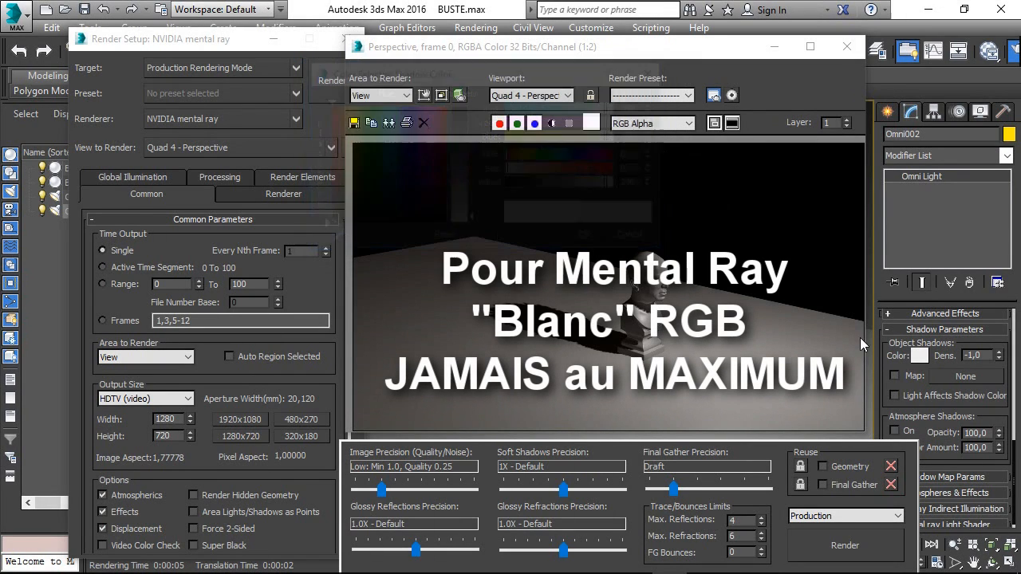
{"action": "mouse_move", "coordinate": [893, 354]}
{"action": "left_mouse_down"}
{"action": "mouse_move", "coordinate": [892, 406]}
{"action": "mouse_move", "coordinate": [895, 357]}
{"action": "left_mouse_up"}
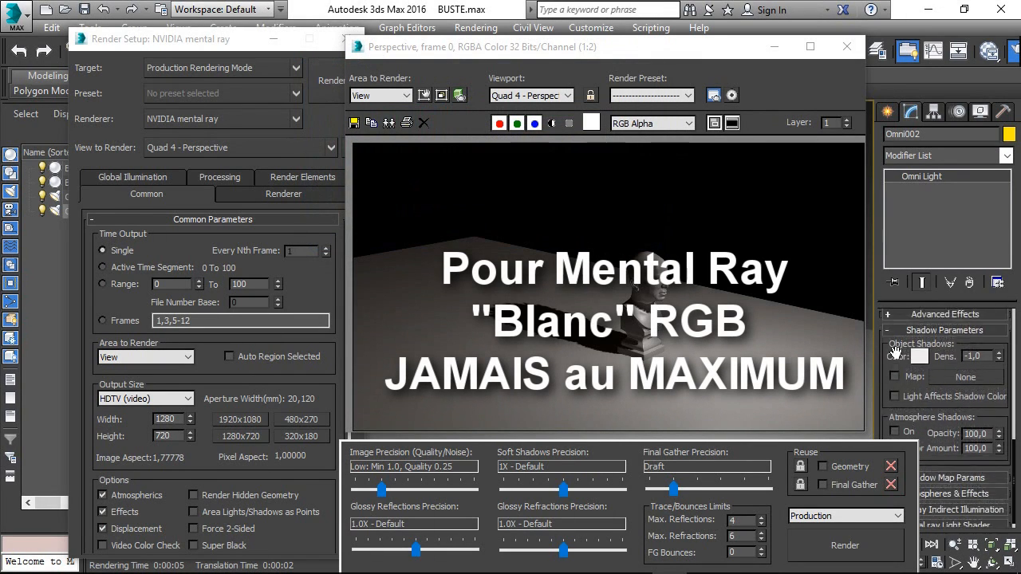
- Raise the copied omni light's colour to a near-black value of 10 and render with mental ray
{"action": "scroll", "coordinate": [941, 351], "scroll_direction": "up", "scroll_amount": 5}
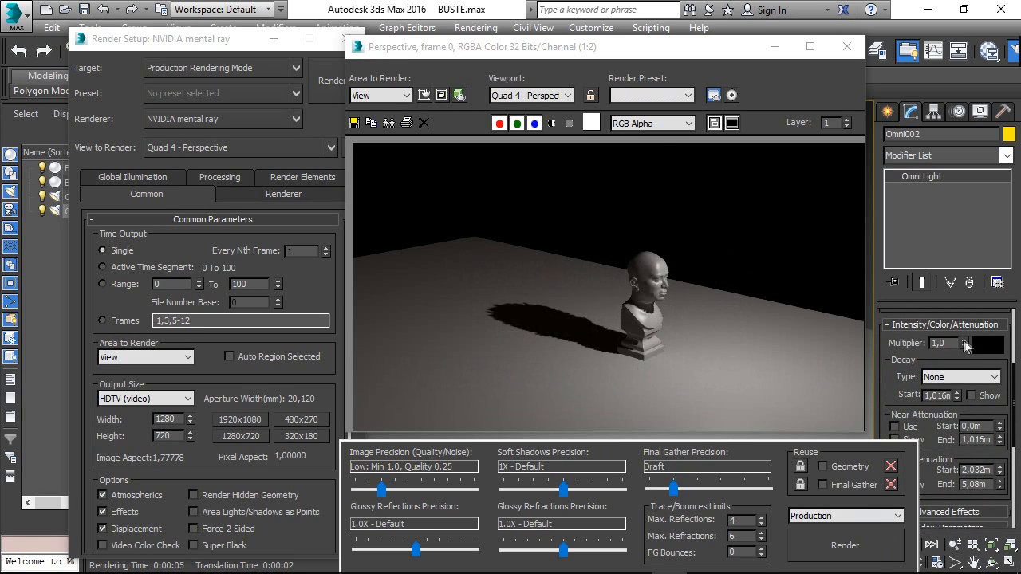
{"action": "left_click", "coordinate": [988, 345]}
{"action": "left_click_drag", "start_coordinate": [637, 184], "coordinate": [538, 187]}
{"action": "type", "text": "10"}
{"action": "key", "text": "Return"}
{"action": "left_click", "coordinate": [590, 239]}
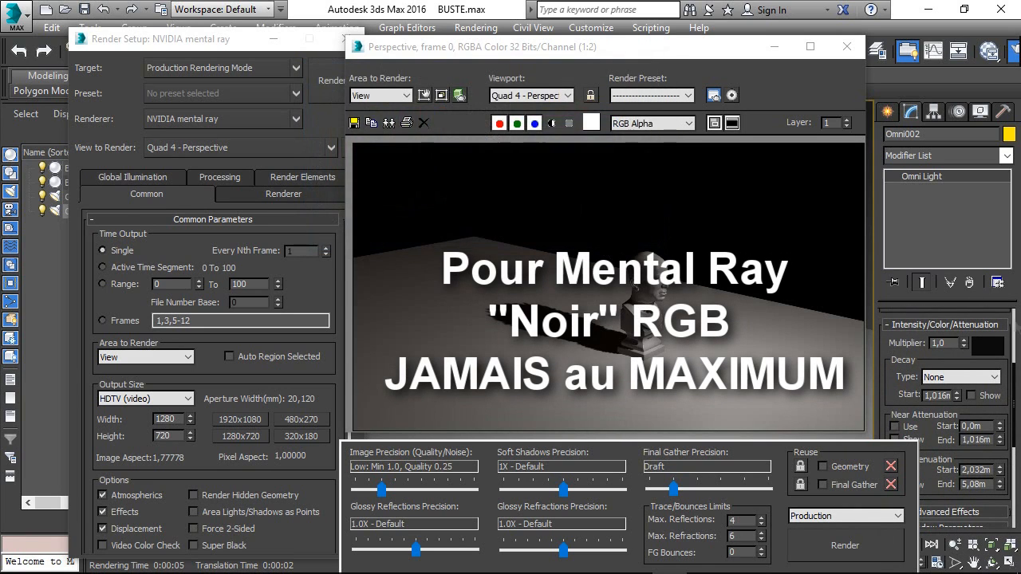
{"action": "left_click", "coordinate": [830, 546]}
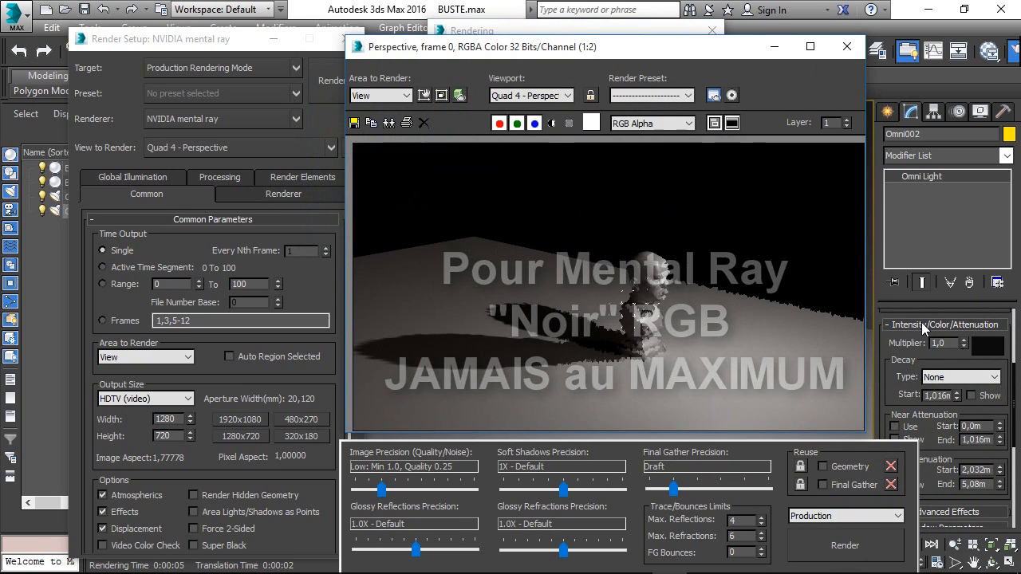
- Change the copied omni light's shadow type to Ray Traced Shadows and render the perspective view again
{"action": "scroll", "coordinate": [968, 329], "scroll_direction": "up", "scroll_amount": 2}
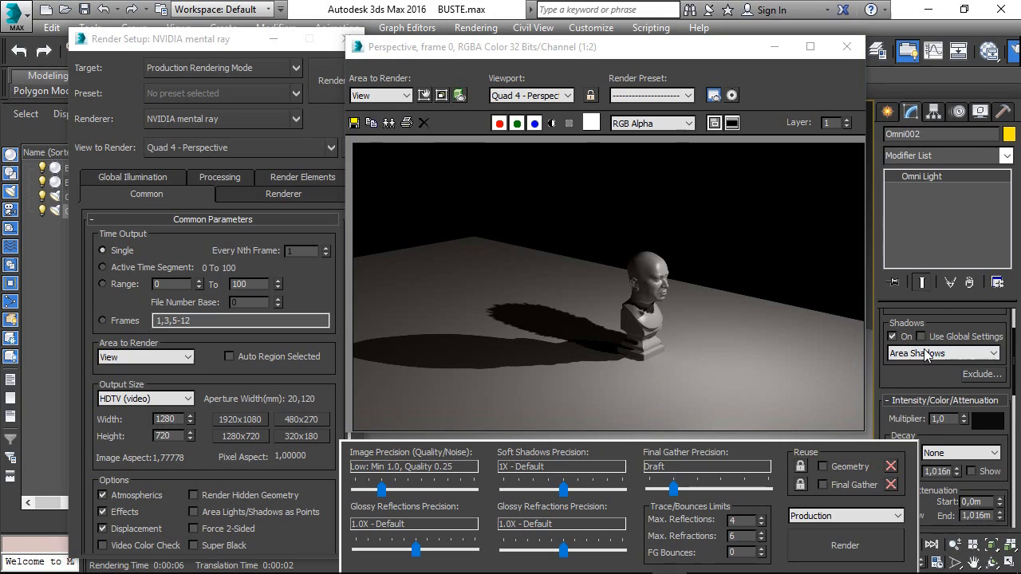
{"action": "left_click", "coordinate": [954, 355]}
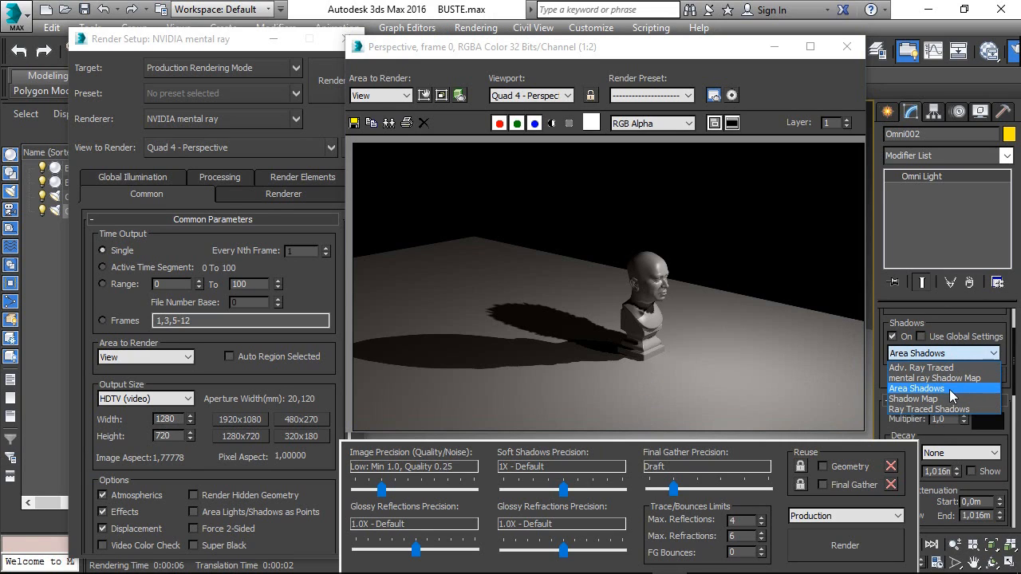
{"action": "left_click", "coordinate": [950, 408]}
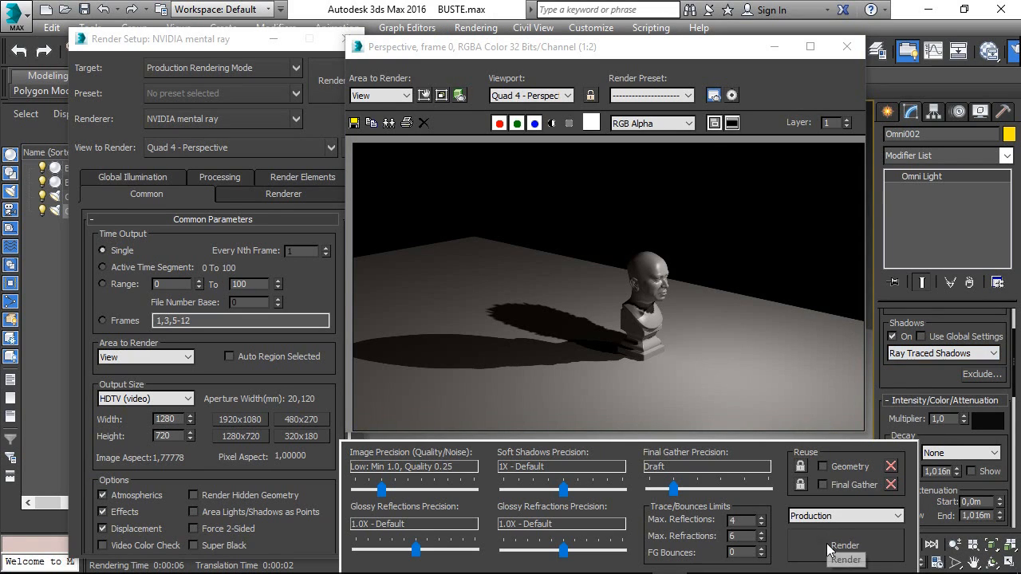
{"action": "left_click", "coordinate": [830, 546]}
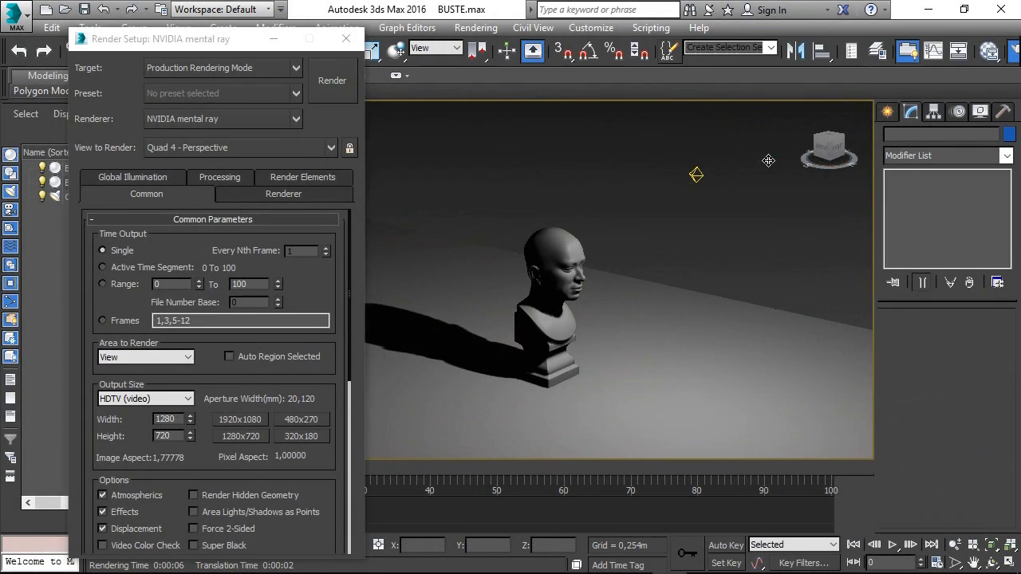
- Create a photometric free light beside the remaining omni light and show its parameters
{"action": "left_click", "coordinate": [890, 111]}
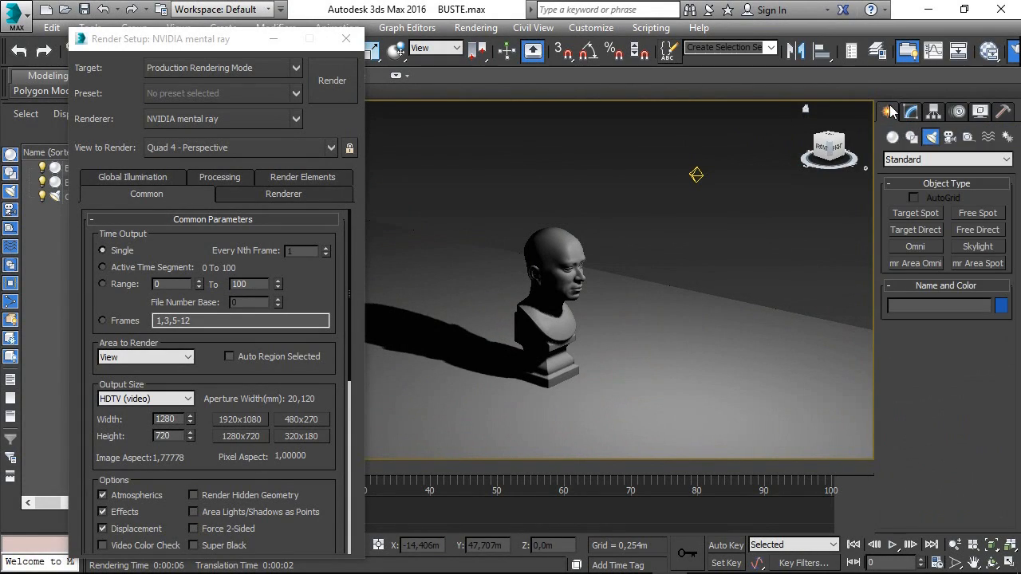
{"action": "left_click", "coordinate": [895, 160]}
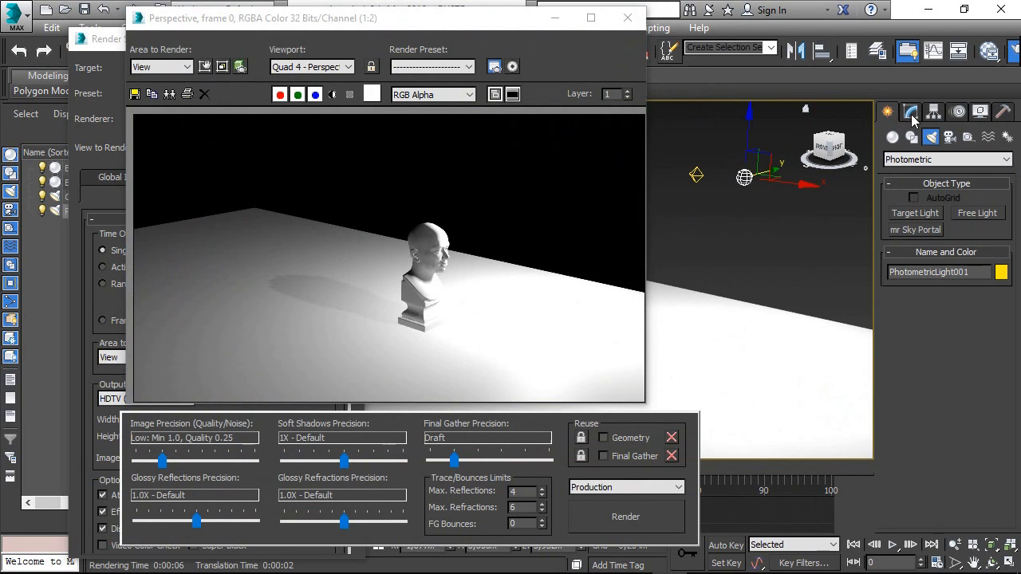
{"action": "left_click", "coordinate": [913, 114]}
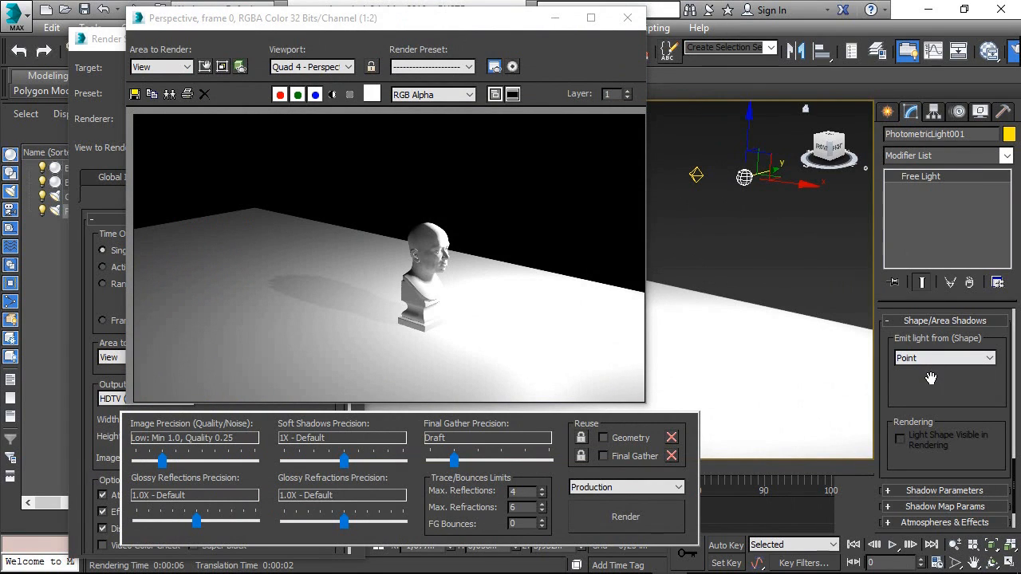
- Set the photometric light's filter colour to near-black and render the perspective view
{"action": "scroll", "coordinate": [931, 378], "scroll_direction": "up", "scroll_amount": 5}
{"action": "scroll", "coordinate": [962, 387], "scroll_direction": "down", "scroll_amount": 1}
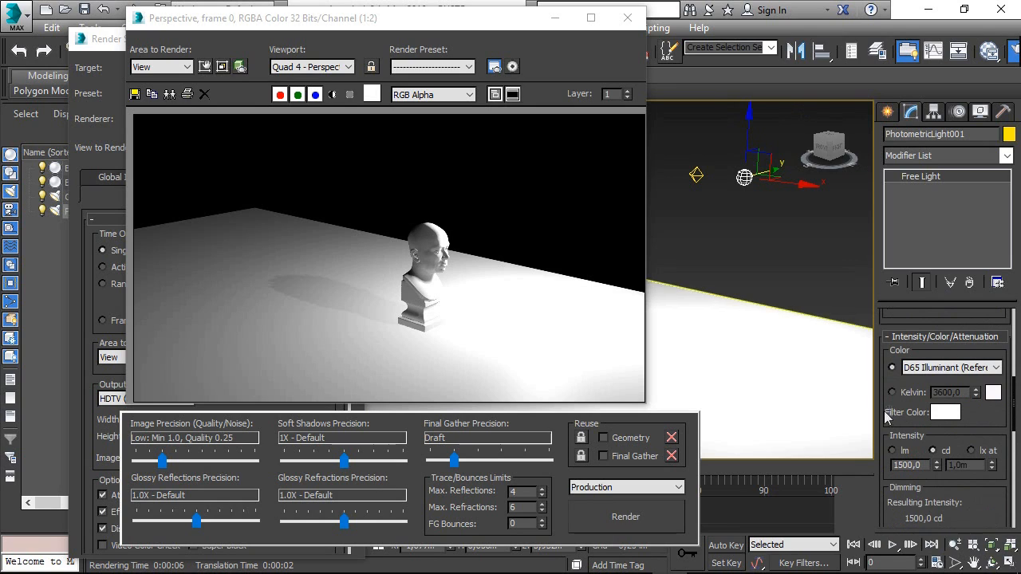
{"action": "left_click", "coordinate": [946, 412]}
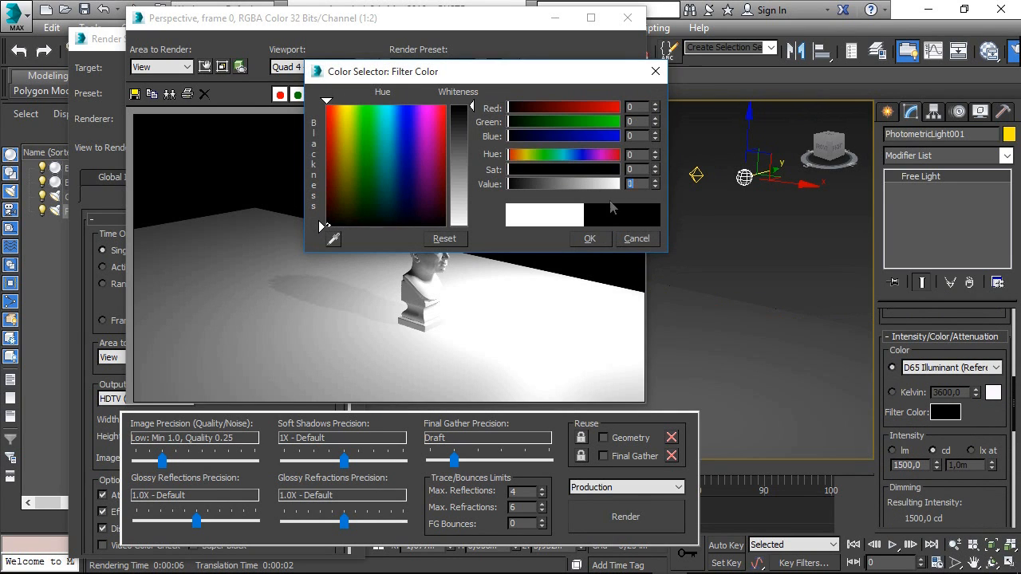
{"action": "left_click", "coordinate": [590, 238]}
{"action": "key", "text": "shift+q"}
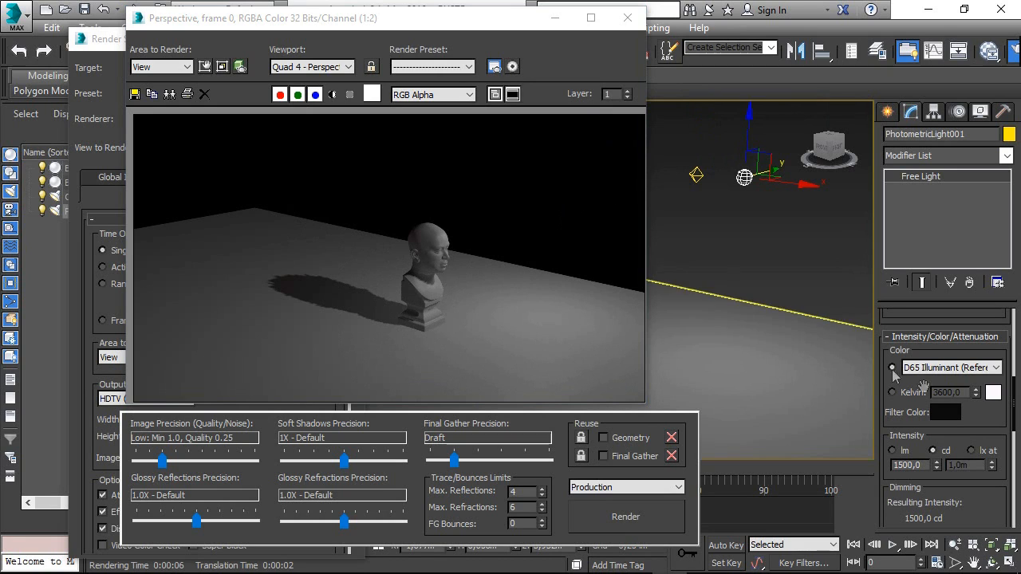
- Turn on the photometric light's shadows with the Ray Traced Shadows type and render the scene
{"action": "scroll", "coordinate": [912, 382], "scroll_direction": "up", "scroll_amount": 5}
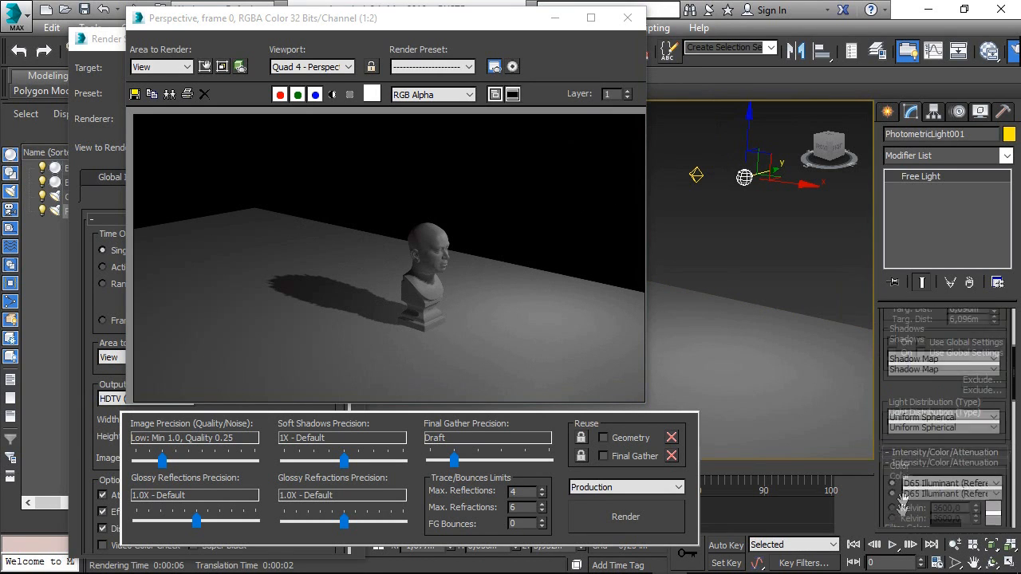
{"action": "left_click_drag", "start_coordinate": [896, 366], "coordinate": [896, 363]}
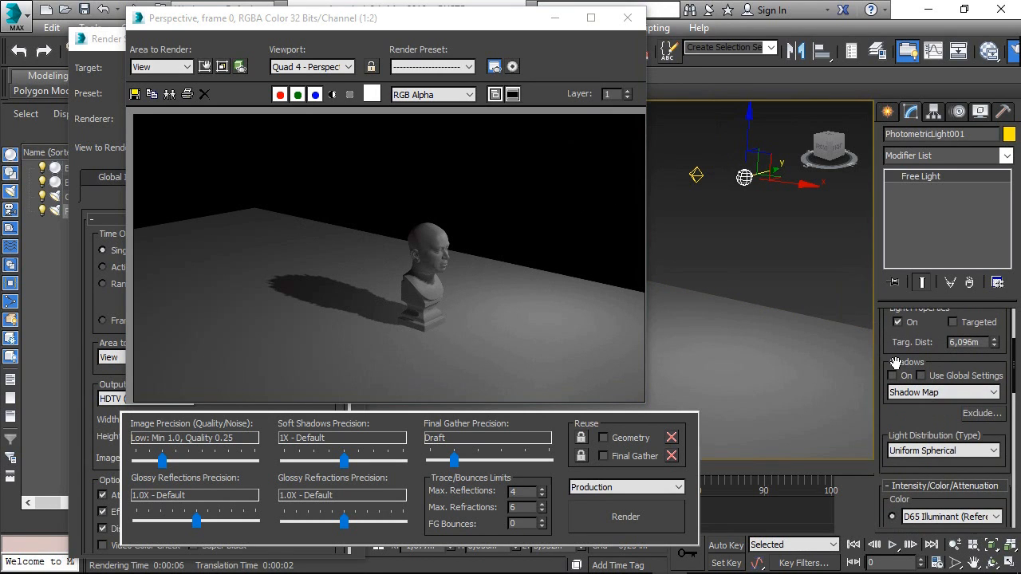
{"action": "left_click", "coordinate": [989, 393]}
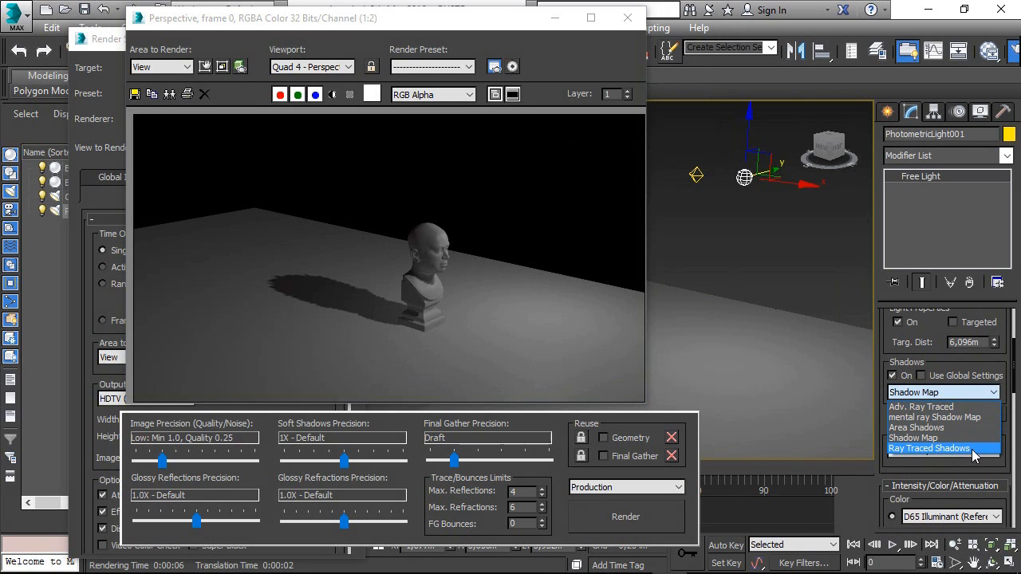
{"action": "left_click", "coordinate": [975, 449]}
{"action": "left_click", "coordinate": [626, 517]}
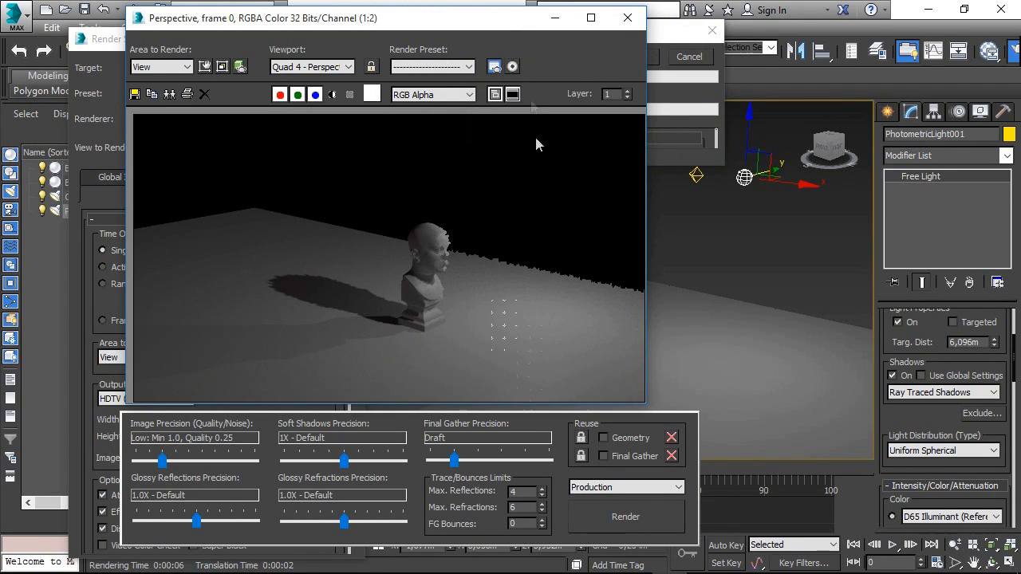
- Set the photometric light's object shadow colour to near-white with a value of 240
{"action": "scroll", "coordinate": [914, 224], "scroll_direction": "down", "scroll_amount": 5}
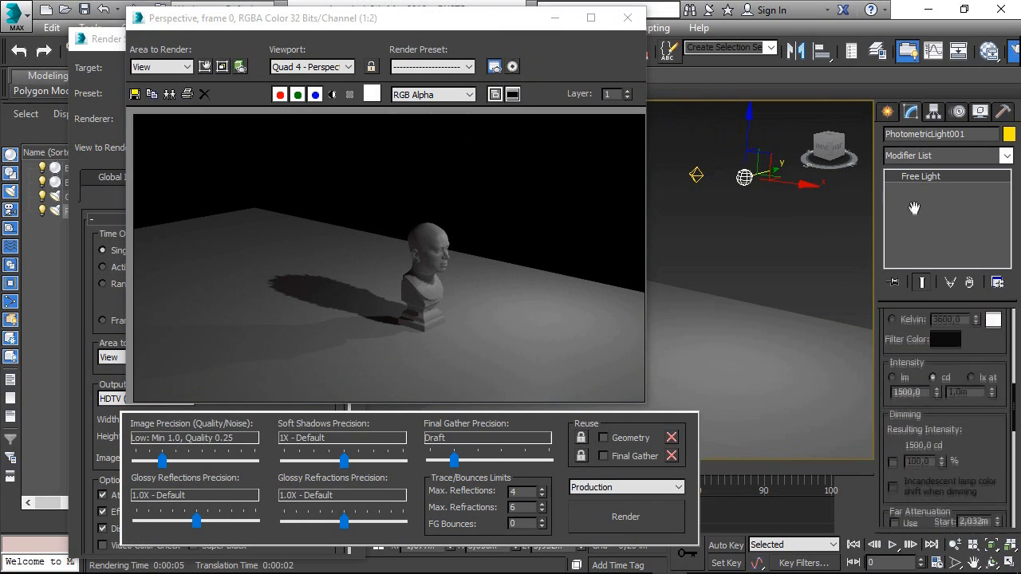
{"action": "scroll", "coordinate": [914, 223], "scroll_direction": "down", "scroll_amount": 5}
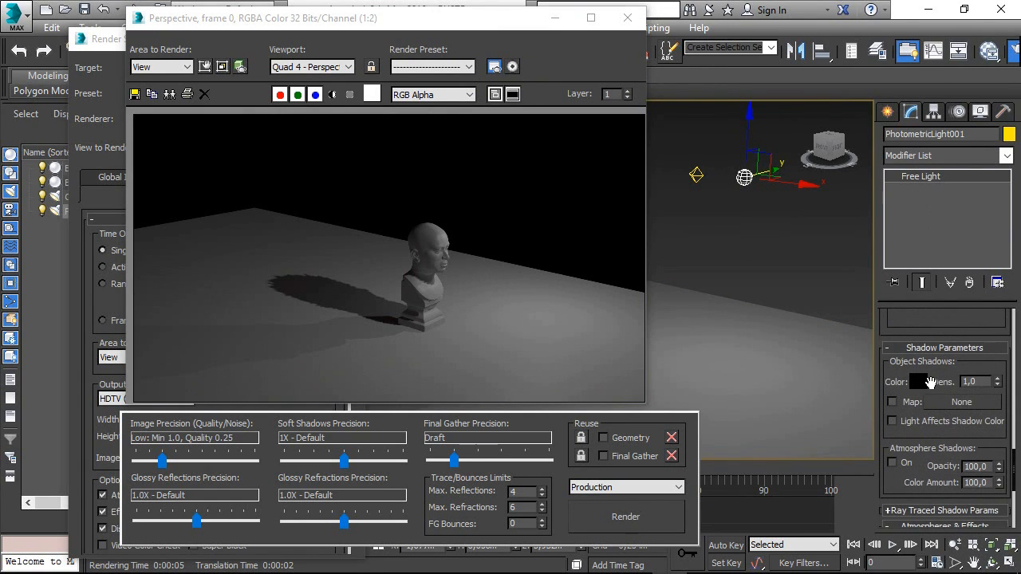
{"action": "left_click", "coordinate": [926, 383]}
{"action": "left_click_drag", "start_coordinate": [461, 142], "coordinate": [460, 227]}
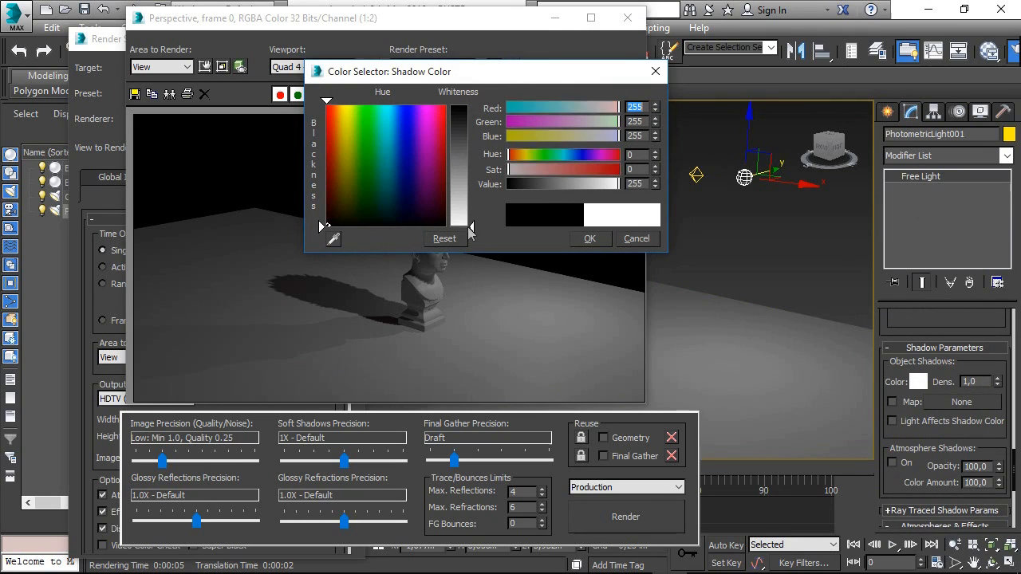
{"action": "type", "text": "240"}
{"action": "key", "text": "Return"}
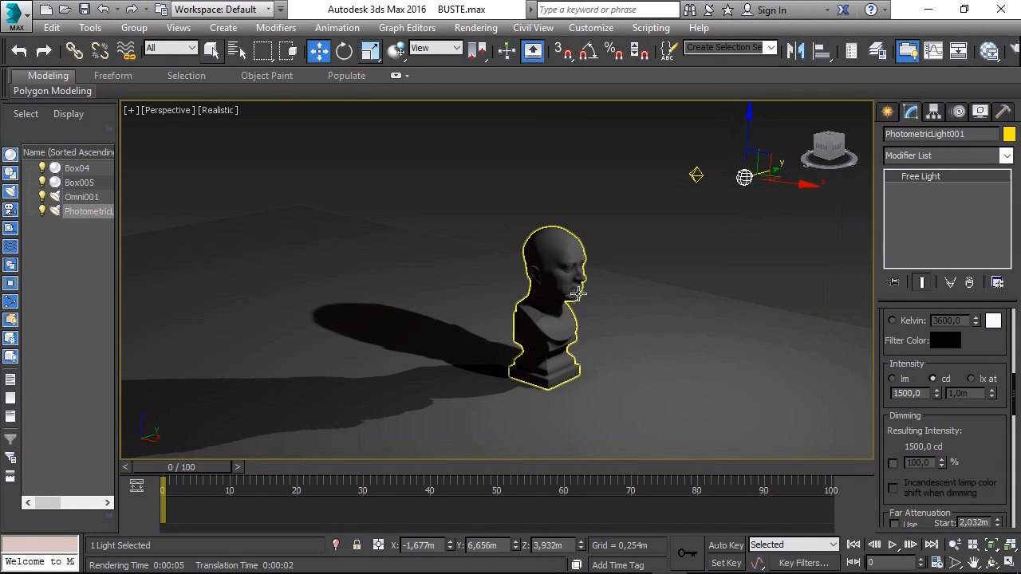
- Move the photometric light in the perspective view to shift the bust's second shadow
{"action": "left_click_drag", "start_coordinate": [778, 167], "coordinate": [824, 158]}
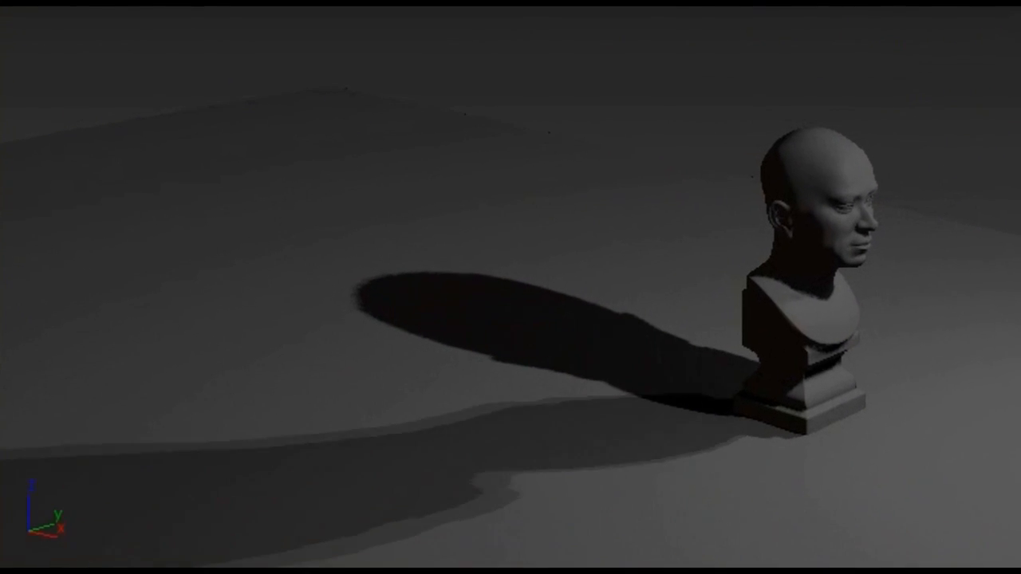